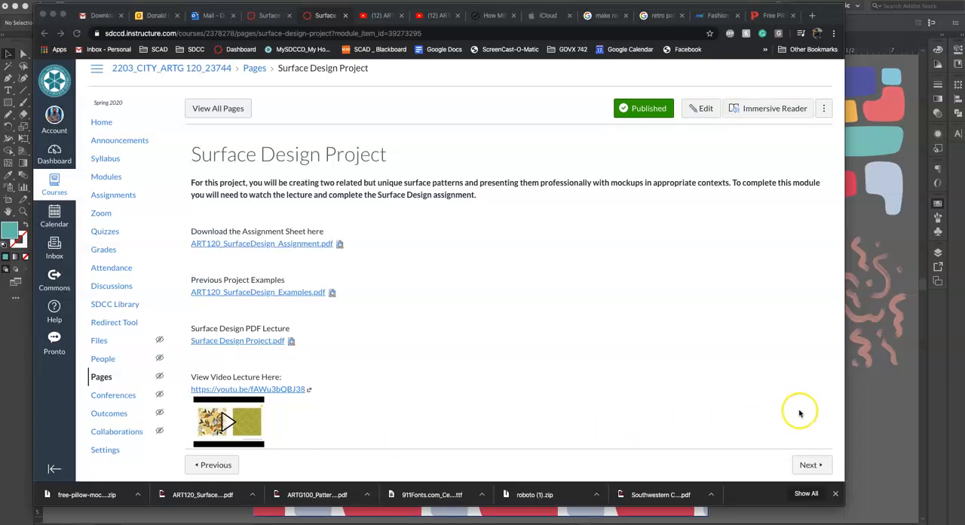
# Switch to Illustrator and create a new 5 by 5 inch document named Surface Design 1.
pyautogui.click(858, 421)
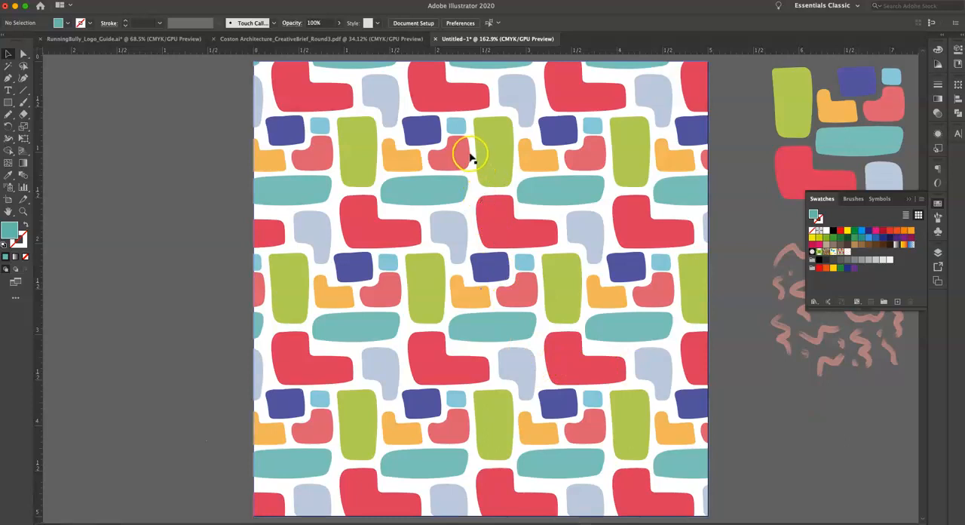
pyautogui.hscroll(1, 680, 218)
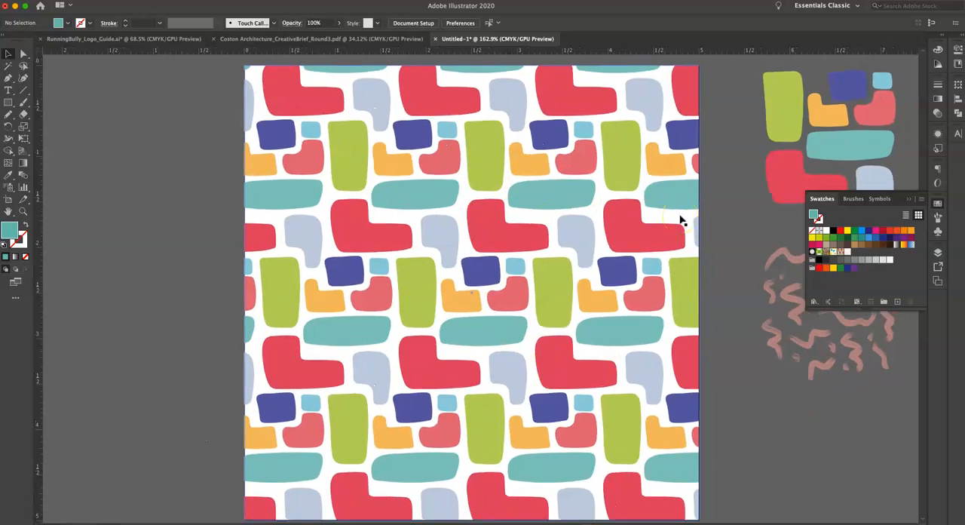
pyautogui.click(70, 0)
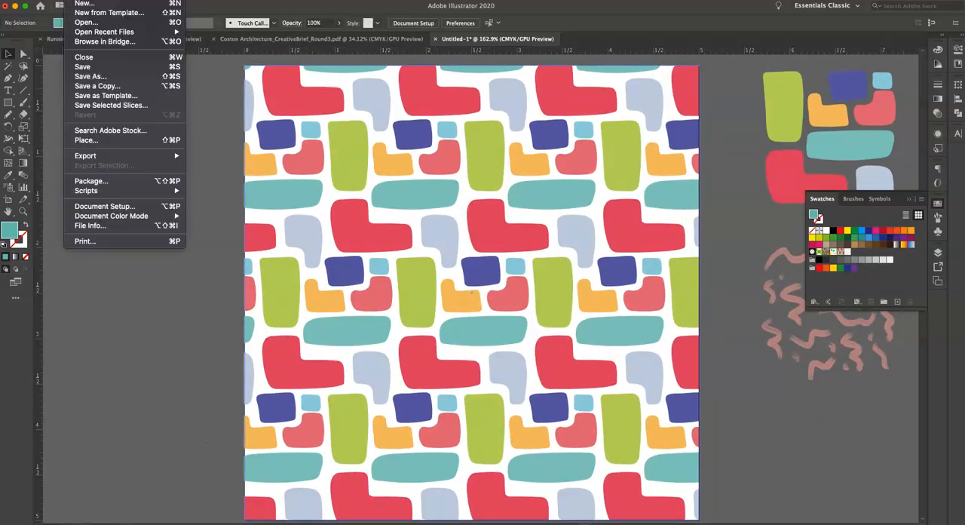
pyautogui.click(83, 3)
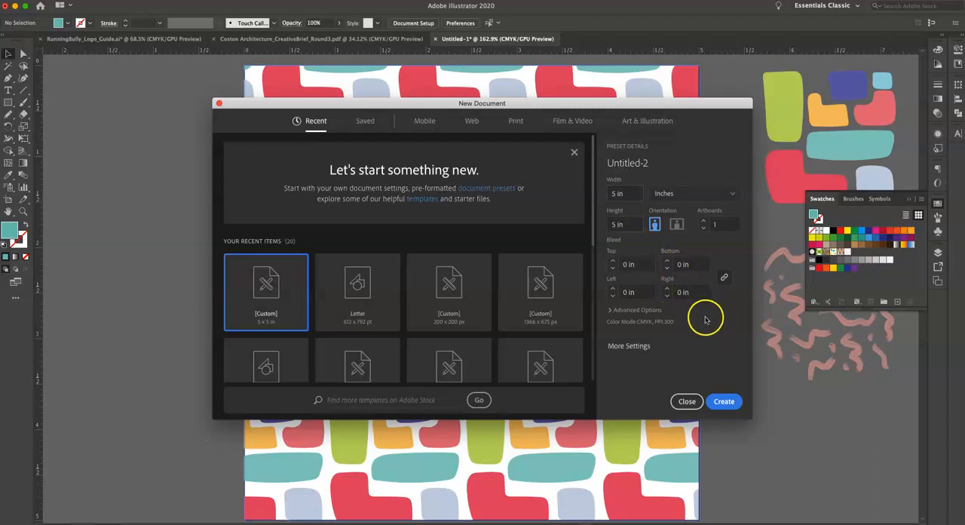
pyautogui.click(724, 402)
pyautogui.press('super+a')
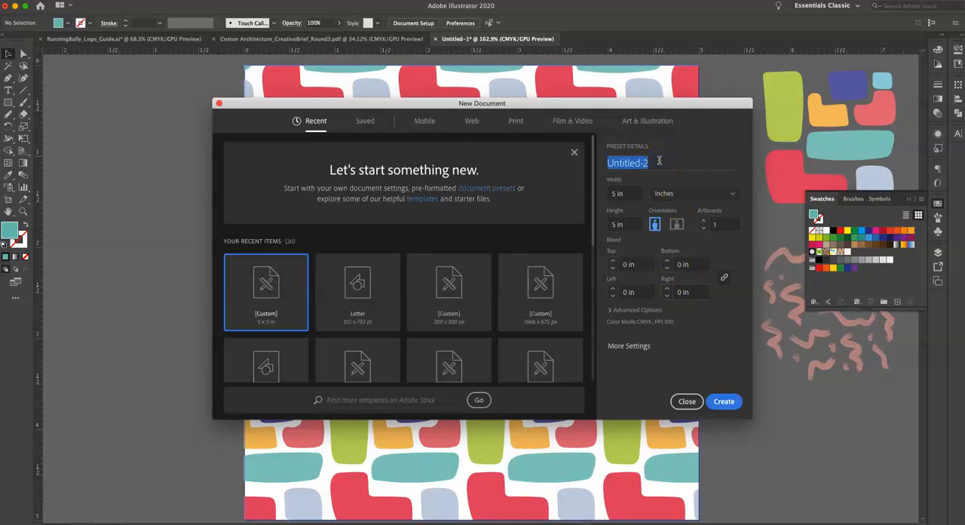
pyautogui.write('C')
pyautogui.press('BackSpace')
pyautogui.write('Surface De')
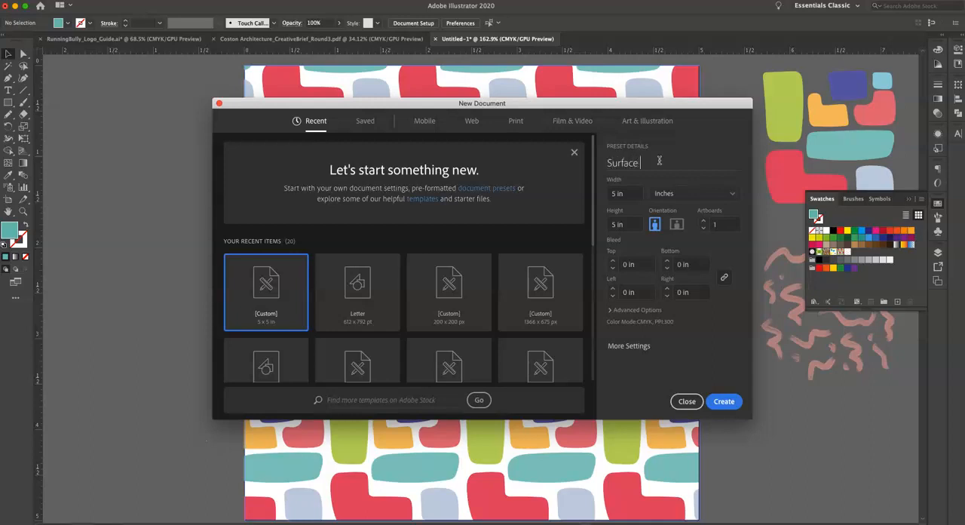
pyautogui.write('sign 1')
pyautogui.click(725, 402)
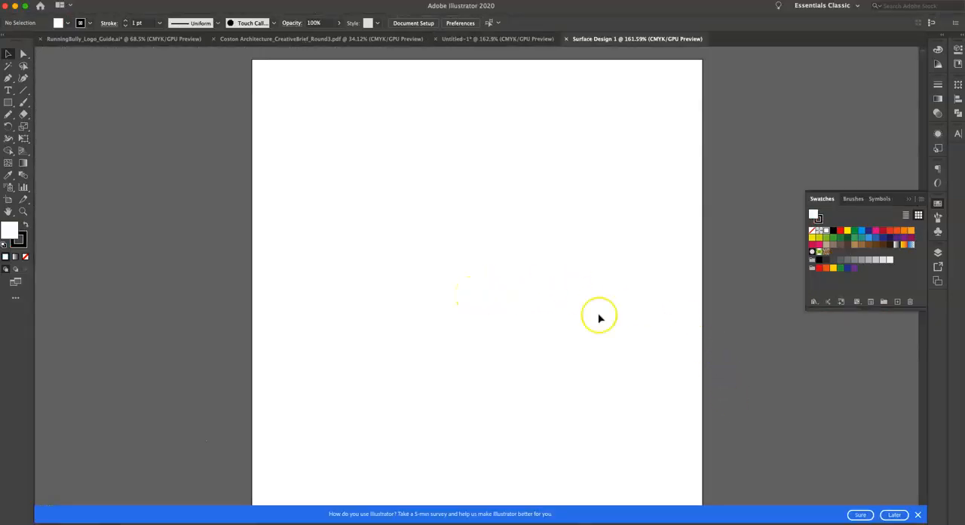
pyautogui.click(898, 516)
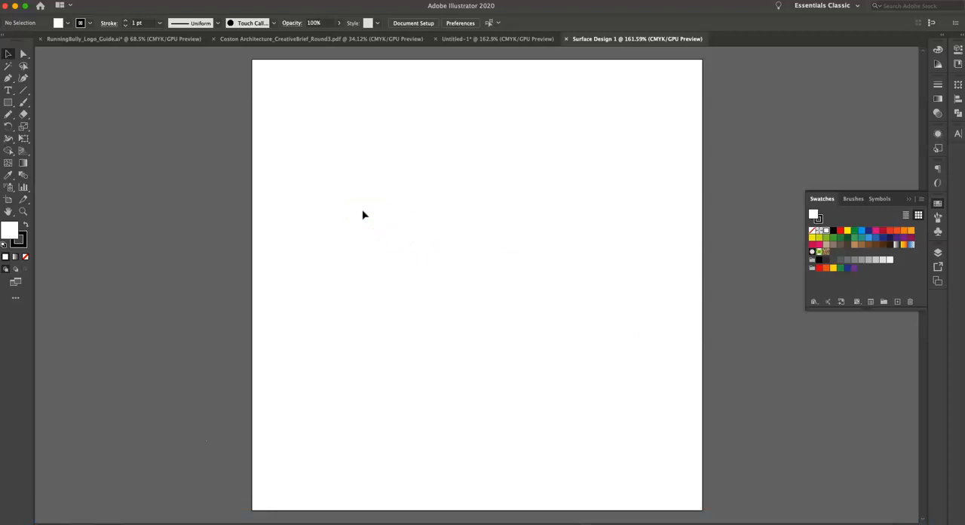
# Copy the loose colored shapes beside the Untitled-1 artboard and paste them into Surface Design 1.
pyautogui.click(490, 40)
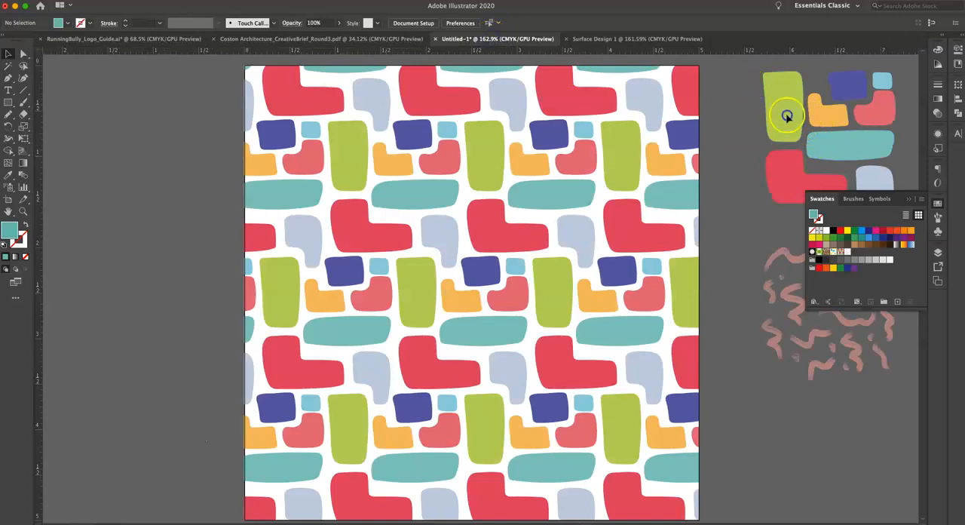
pyautogui.click(848, 138)
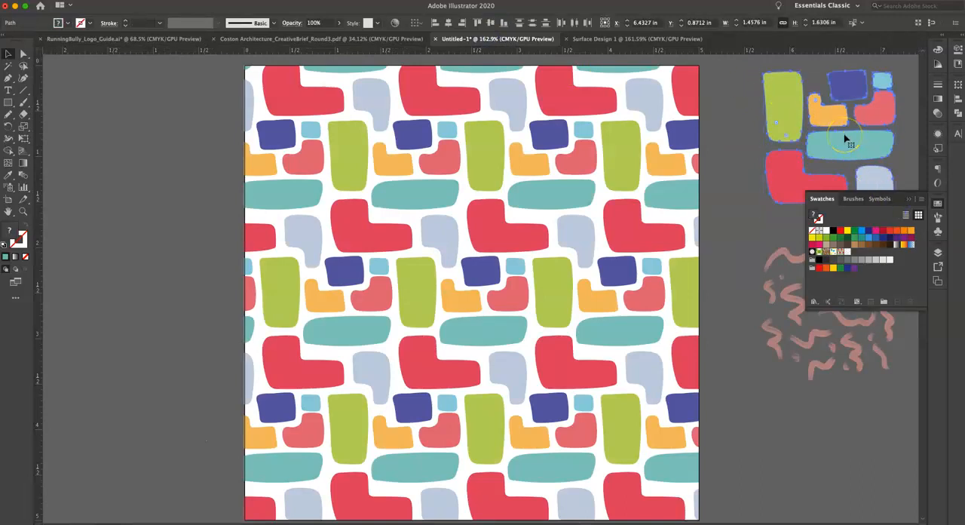
pyautogui.click(636, 40)
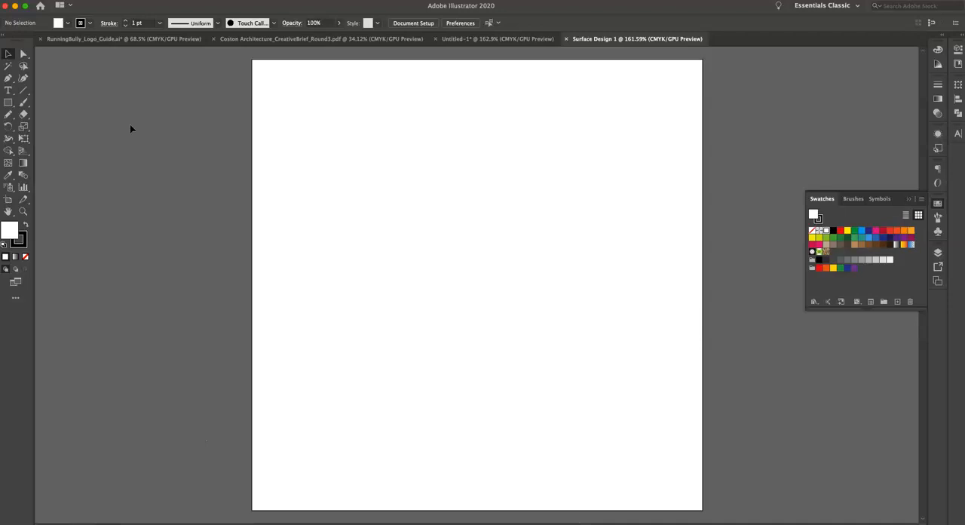
pyautogui.press('super+v')
pyautogui.click(463, 177)
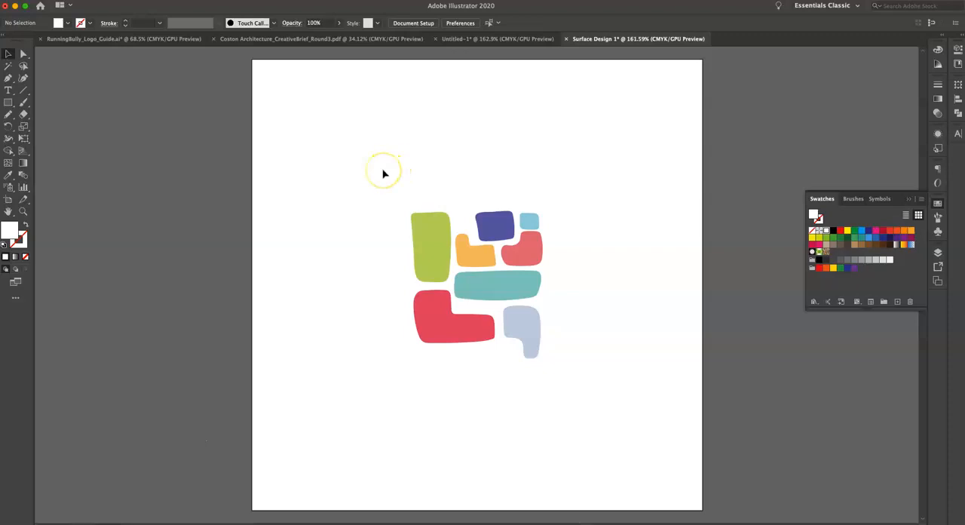
# Move the pasted group of shapes off the artboard, just beyond its right edge.
pyautogui.moveTo(485, 239); pyautogui.dragTo(605, 360)
pyautogui.moveTo(525, 345); pyautogui.dragTo(825, 177)
pyautogui.hscroll(5, 827, 174)
pyautogui.scroll(2, 827, 174)
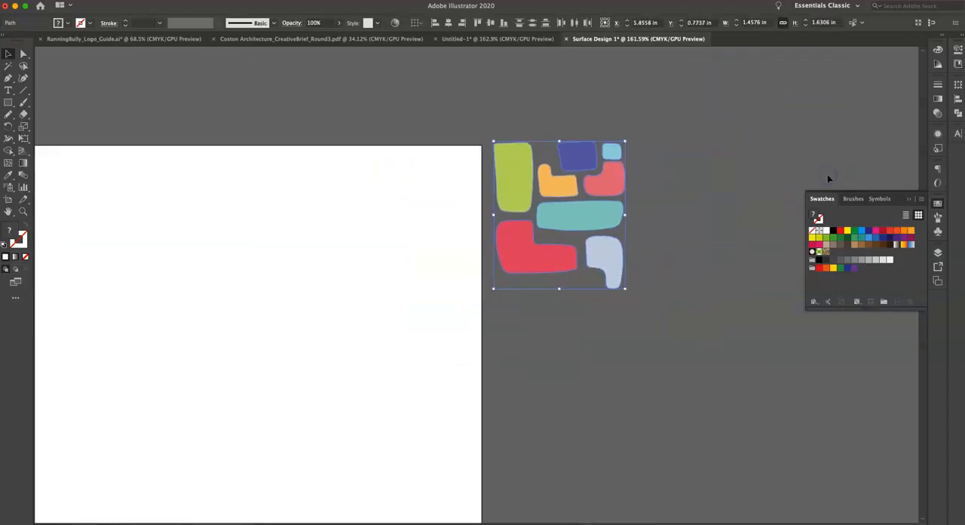
pyautogui.moveTo(537, 197); pyautogui.dragTo(570, 207)
pyautogui.click(696, 229)
# Duplicate the whole set of colored shapes directly below the original set.
pyautogui.moveTo(521, 189); pyautogui.dragTo(661, 319)
pyautogui.press('super+z')
pyautogui.moveTo(588, 215); pyautogui.dragTo(601, 390)
pyautogui.click(700, 428)
pyautogui.scroll(-5, 703, 426)
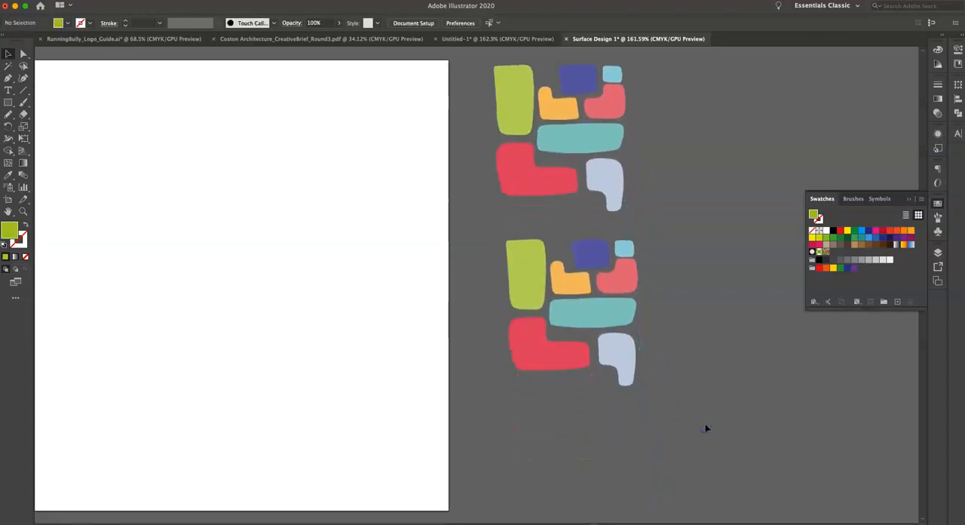
# Spread the duplicated shapes apart from one another and copy them all.
pyautogui.moveTo(639, 282); pyautogui.dragTo(692, 279)
pyautogui.moveTo(578, 280); pyautogui.dragTo(675, 328)
pyautogui.moveTo(616, 319); pyautogui.dragTo(726, 242)
pyautogui.moveTo(619, 249); pyautogui.dragTo(609, 312)
pyautogui.moveTo(562, 351); pyautogui.dragTo(698, 398)
pyautogui.moveTo(524, 270); pyautogui.dragTo(562, 272)
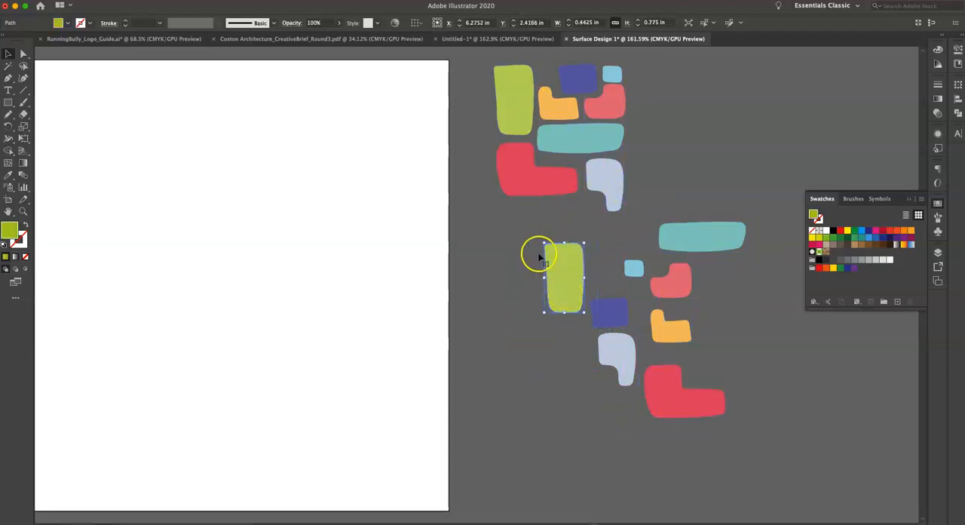
pyautogui.moveTo(501, 233); pyautogui.dragTo(731, 446)
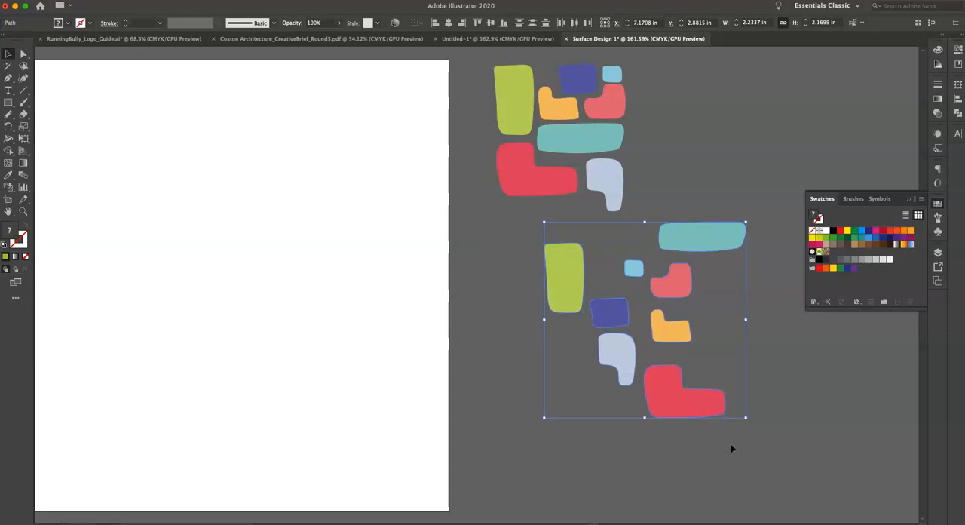
pyautogui.press('super+c')
# Make a new empty pattern with nothing selected and enter pattern editing mode.
pyautogui.click(263, 411)
pyautogui.hscroll(-5, 263, 413)
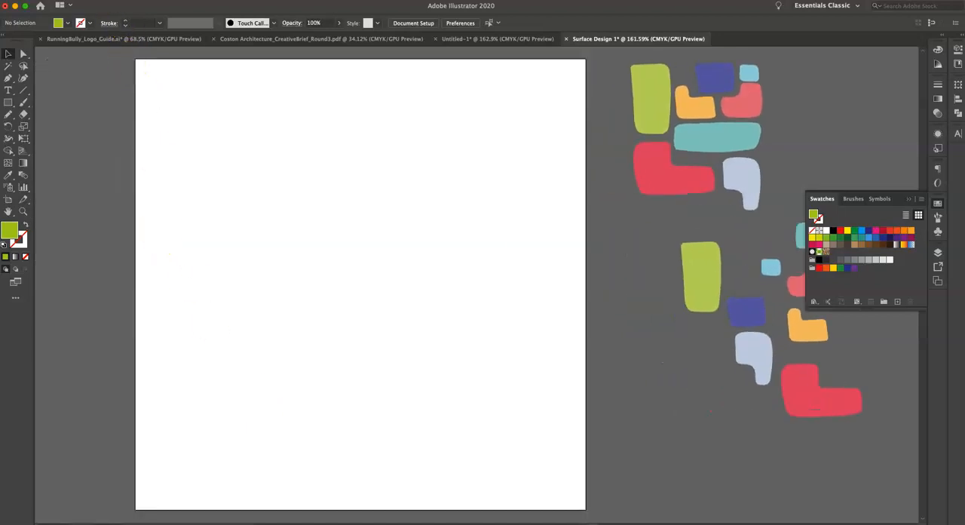
pyautogui.click(120, 0)
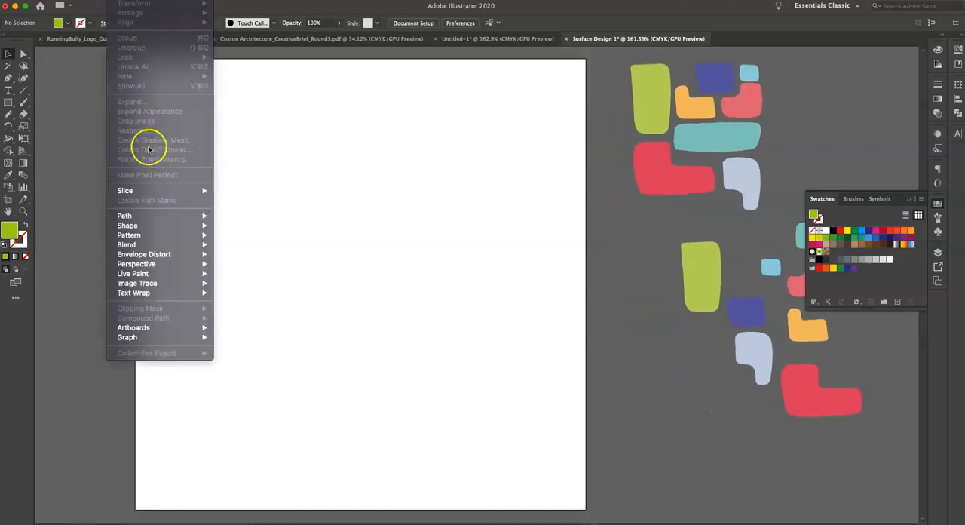
pyautogui.moveTo(145, 240)
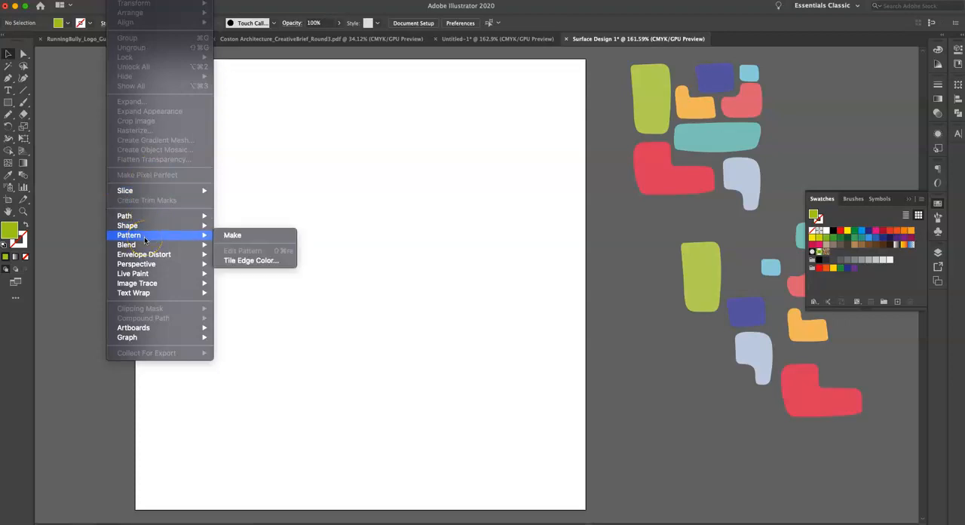
pyautogui.click(243, 242)
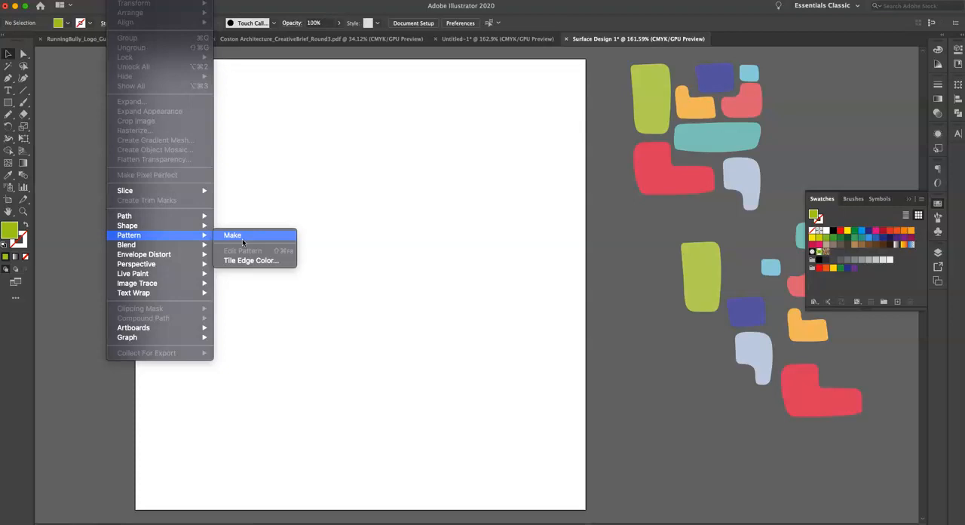
pyautogui.click(243, 241)
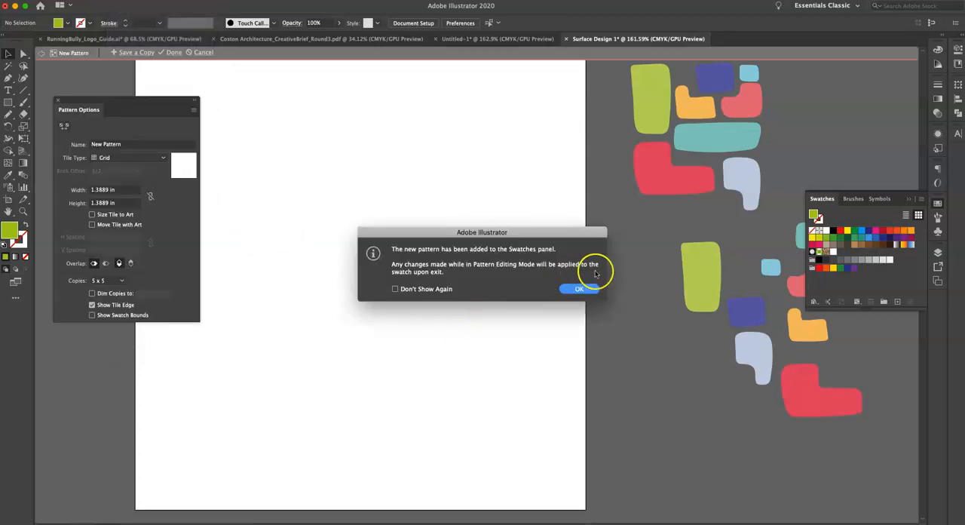
pyautogui.click(575, 290)
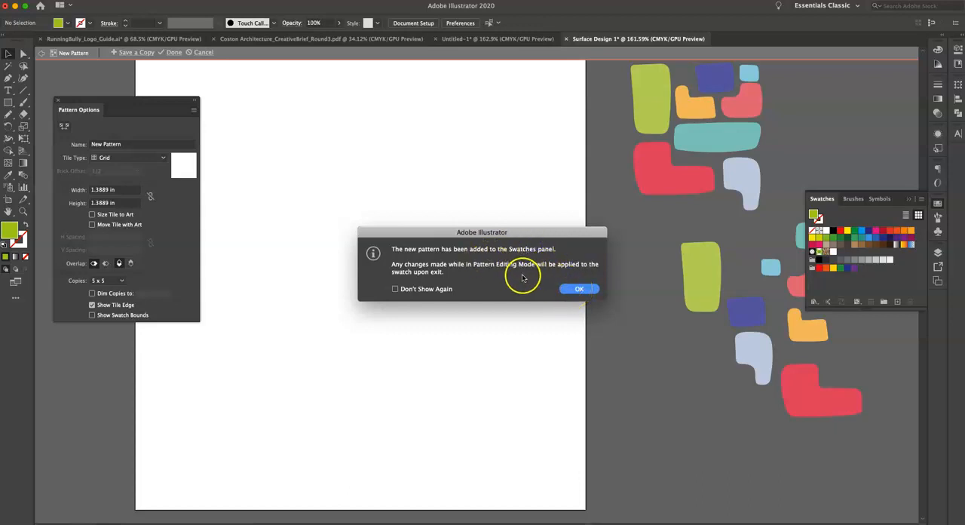
pyautogui.click(580, 290)
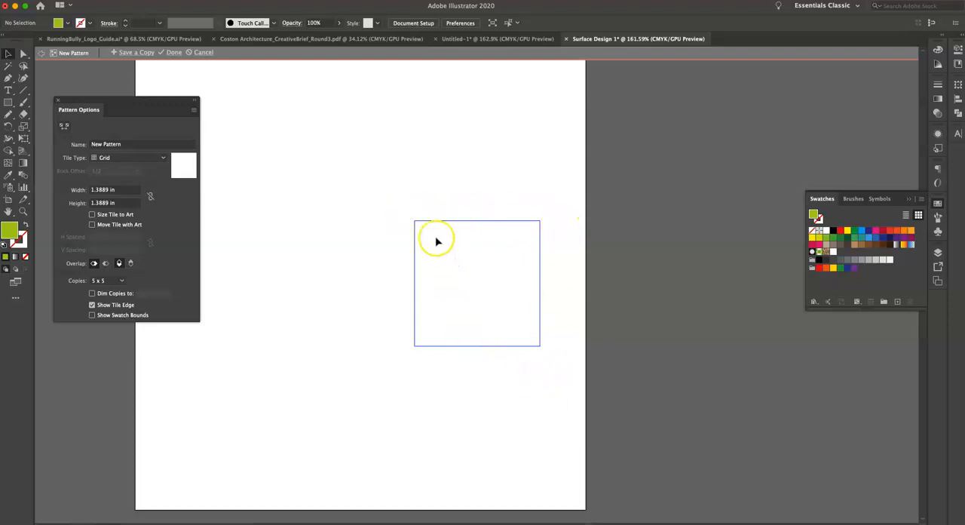
# Set the pattern tile's width and height to 1.5 in each.
pyautogui.click(126, 190)
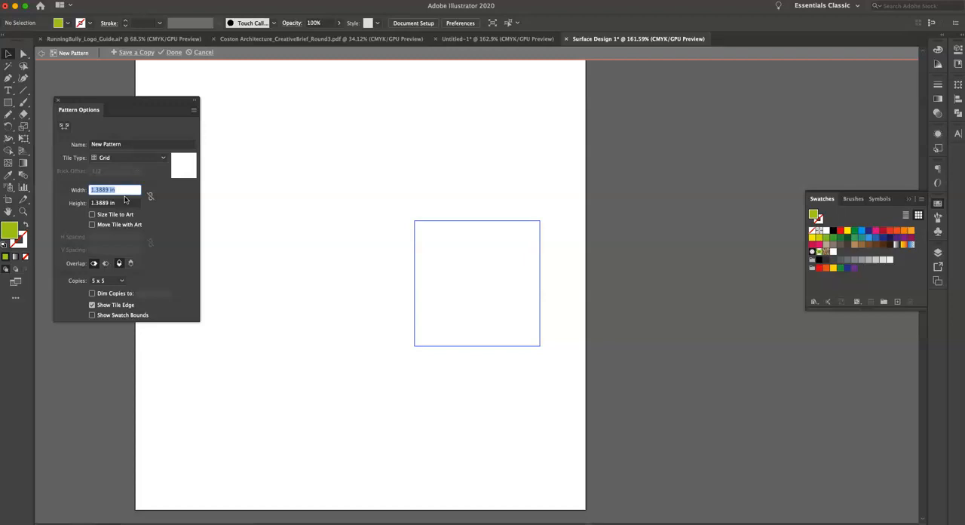
pyautogui.write('1.5')
pyautogui.click(126, 201)
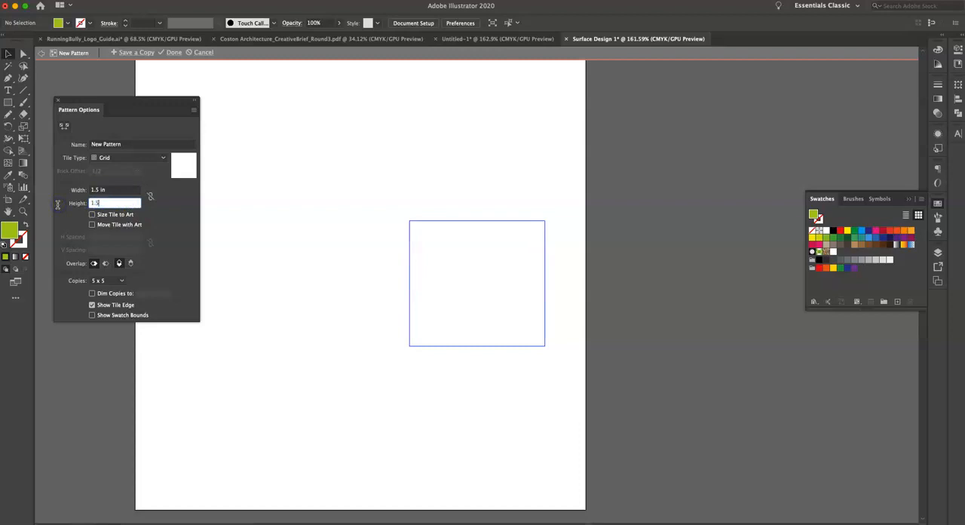
pyautogui.click(310, 270)
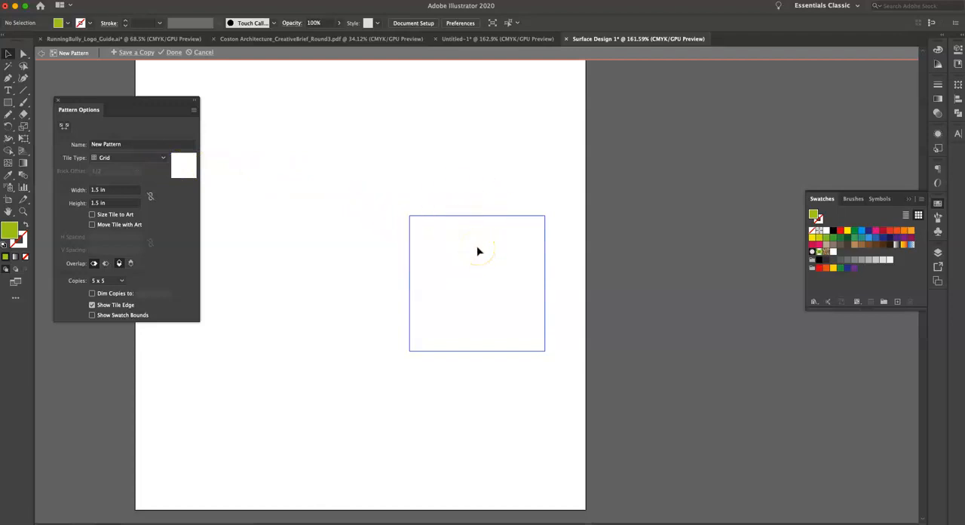
# Paste the copied shapes into the pattern, then scale and position them to roughly fill the tile.
pyautogui.hotkey('ctrl', 'v')
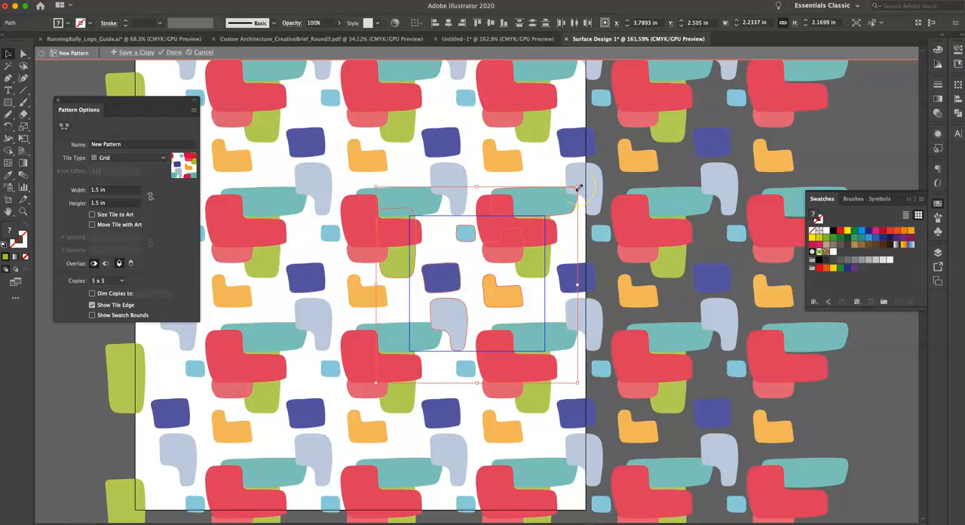
pyautogui.moveTo(577, 186); pyautogui.dragTo(490, 272)
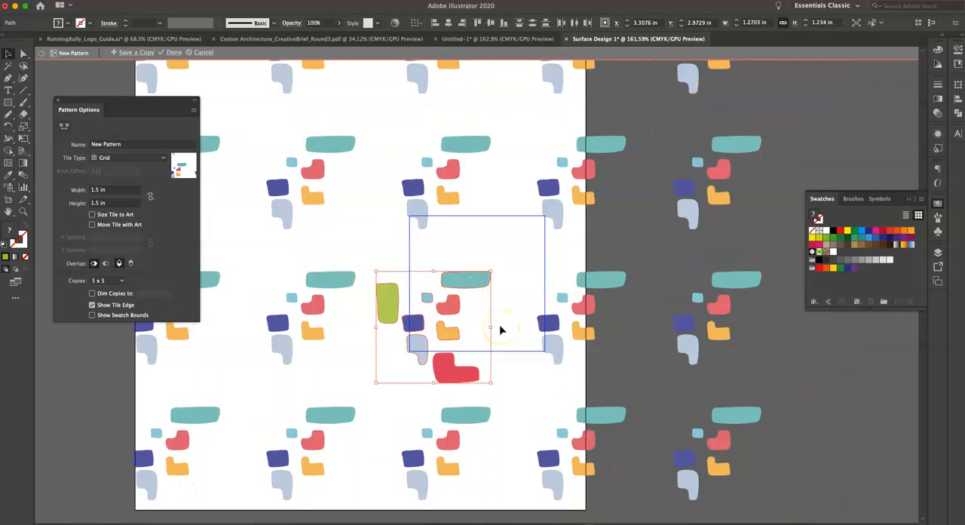
pyautogui.moveTo(467, 278); pyautogui.dragTo(503, 220)
pyautogui.scroll(5, 493, 269)
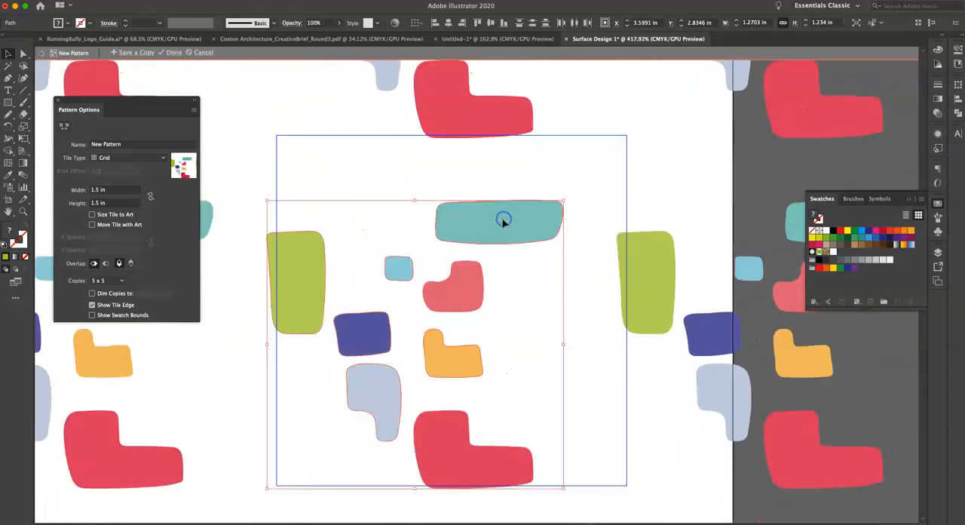
pyautogui.scroll(-3, 503, 223)
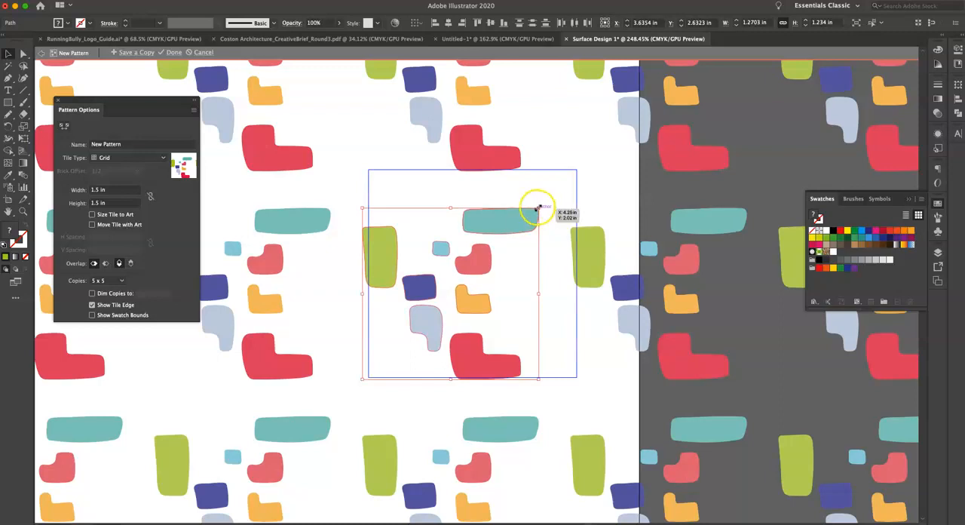
pyautogui.moveTo(538, 207); pyautogui.dragTo(591, 169)
pyautogui.click(620, 165)
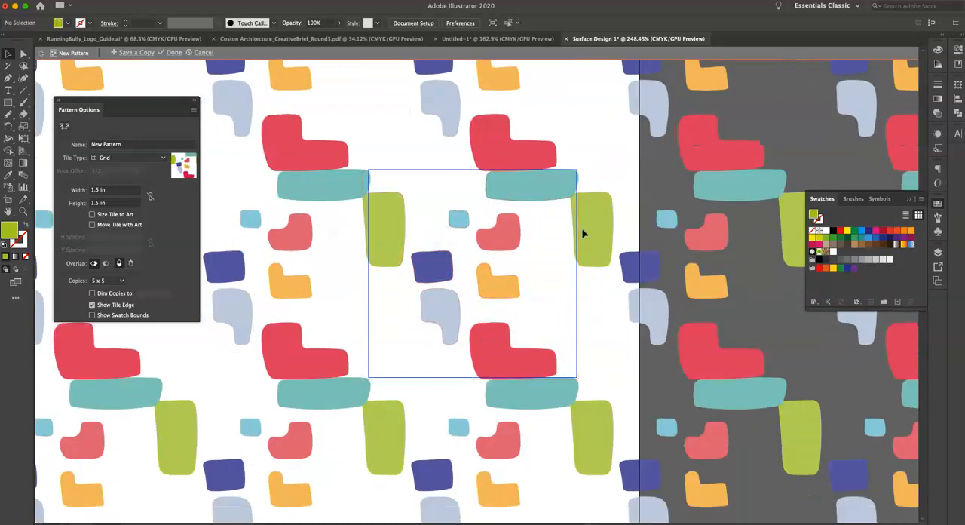
# Rearrange the red, lavender, navy, orange, green, light blue and pink shapes into a compact cluster inside the tile.
pyautogui.moveTo(493, 346); pyautogui.dragTo(449, 345)
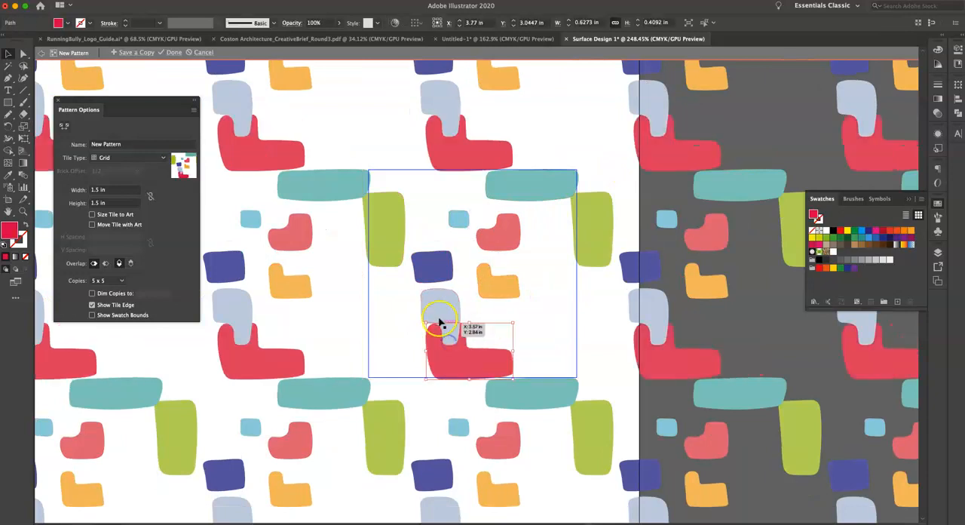
pyautogui.moveTo(443, 309)
pyautogui.mouseDown()
pyautogui.moveTo(479, 307)
pyautogui.moveTo(513, 286)
pyautogui.moveTo(469, 271)
pyautogui.moveTo(422, 273)
pyautogui.moveTo(417, 310)
pyautogui.moveTo(428, 314)
pyautogui.mouseUp()
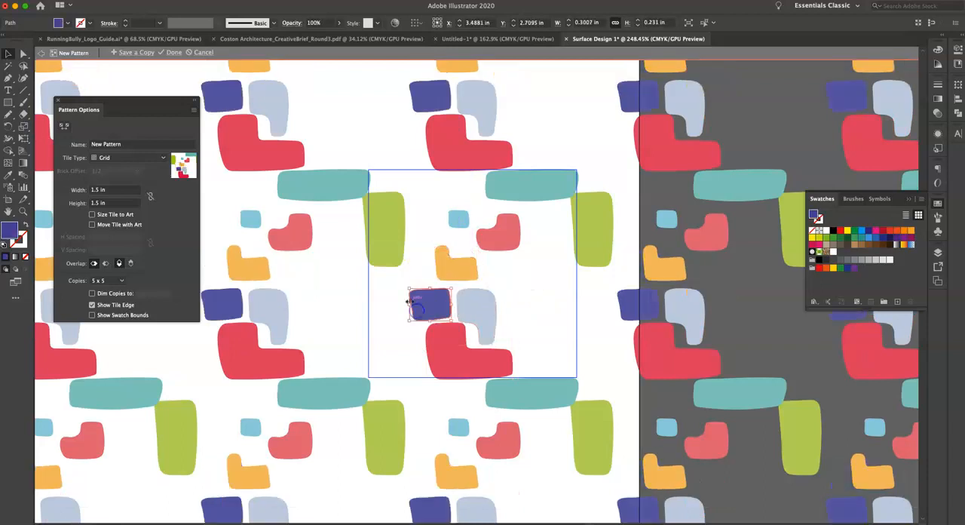
pyautogui.moveTo(386, 257); pyautogui.dragTo(407, 271)
pyautogui.moveTo(459, 220); pyautogui.dragTo(519, 276)
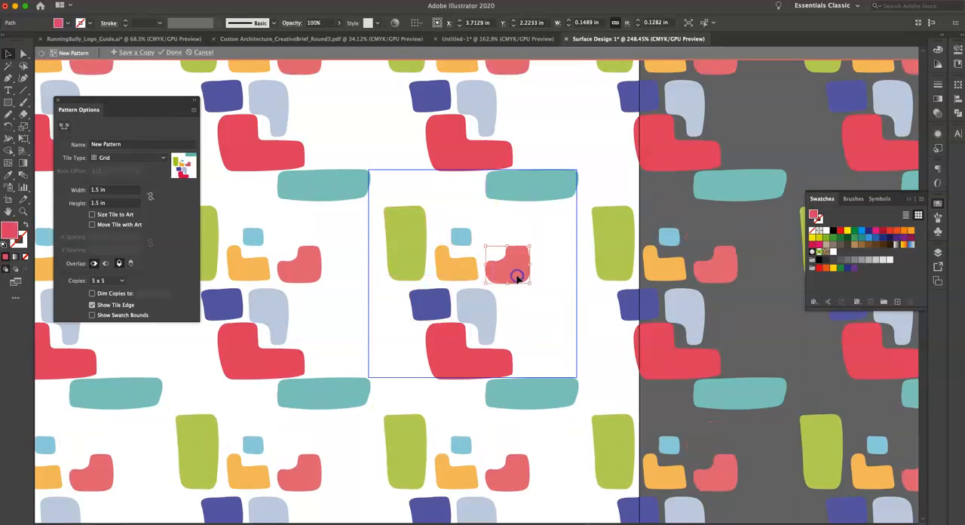
# Scale up all the shapes to fill more of the tile, then reposition the green, teal, light blue, orange and red shapes.
pyautogui.moveTo(547, 192); pyautogui.dragTo(604, 138)
pyautogui.moveTo(413, 207); pyautogui.dragTo(410, 223)
pyautogui.click(476, 204)
pyautogui.moveTo(547, 192); pyautogui.dragTo(545, 211)
pyautogui.moveTo(489, 224); pyautogui.dragTo(515, 236)
pyautogui.moveTo(466, 371); pyautogui.dragTo(459, 345)
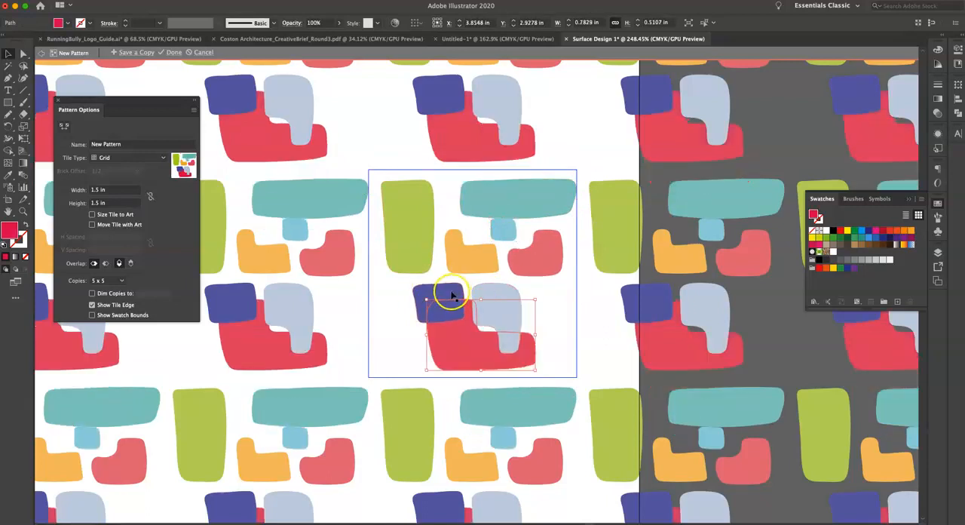
# Spread out the navy, red and lavender shapes in the tile's lower half, tucking the light blue one into the red notch.
pyautogui.moveTo(453, 295); pyautogui.dragTo(421, 310)
pyautogui.moveTo(459, 340); pyautogui.dragTo(539, 325)
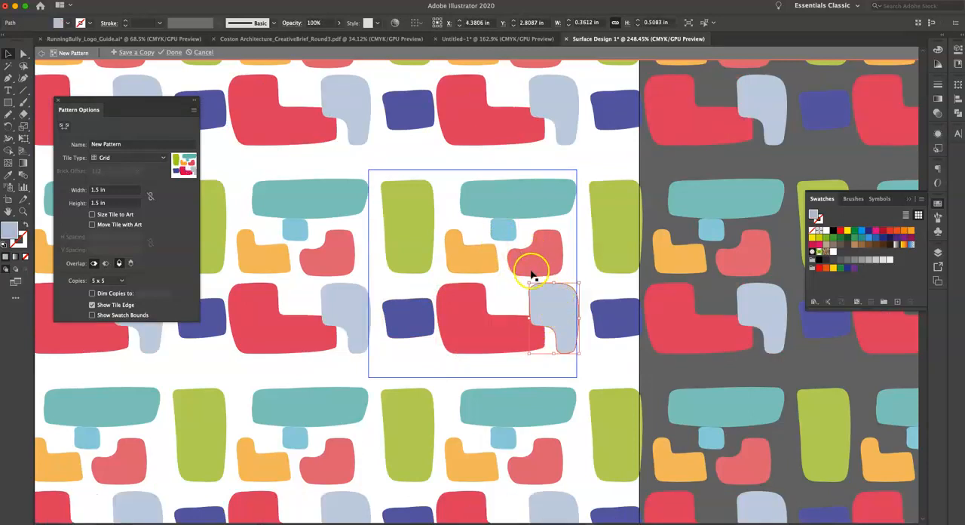
pyautogui.moveTo(504, 236); pyautogui.dragTo(510, 303)
pyautogui.moveTo(496, 219)
pyautogui.mouseDown()
pyautogui.moveTo(489, 209)
pyautogui.moveTo(503, 213)
pyautogui.mouseUp()
pyautogui.moveTo(564, 315); pyautogui.dragTo(573, 309)
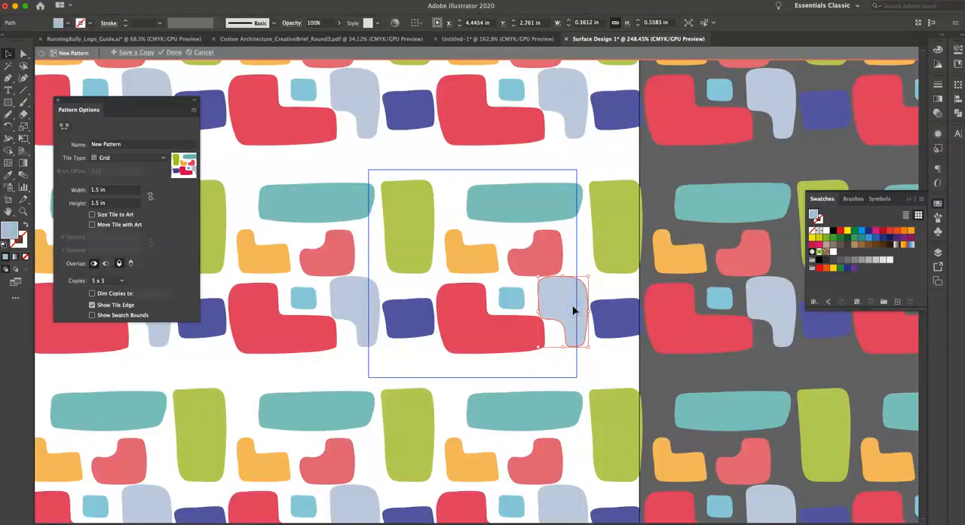
# Place the navy shape between red and lavender, and stretch the light blue shape to about 0.49 in wide above the red arm.
pyautogui.moveTo(498, 333); pyautogui.dragTo(527, 350)
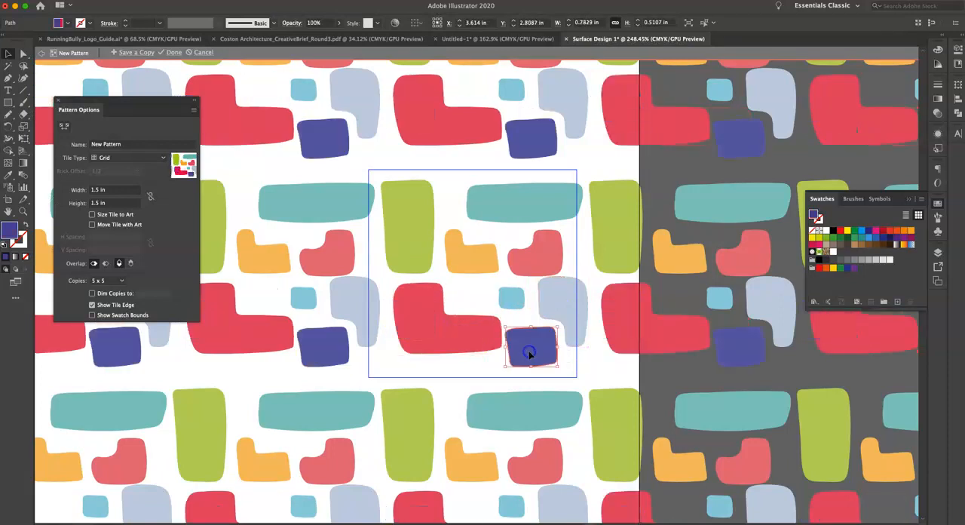
pyautogui.click(509, 300)
pyautogui.moveTo(497, 298); pyautogui.dragTo(455, 297)
pyautogui.moveTo(458, 334); pyautogui.dragTo(455, 351)
# Examine the repeating tiles across the whole artboard and up close for spacing and gaps.
pyautogui.scroll(-2, 454, 346)
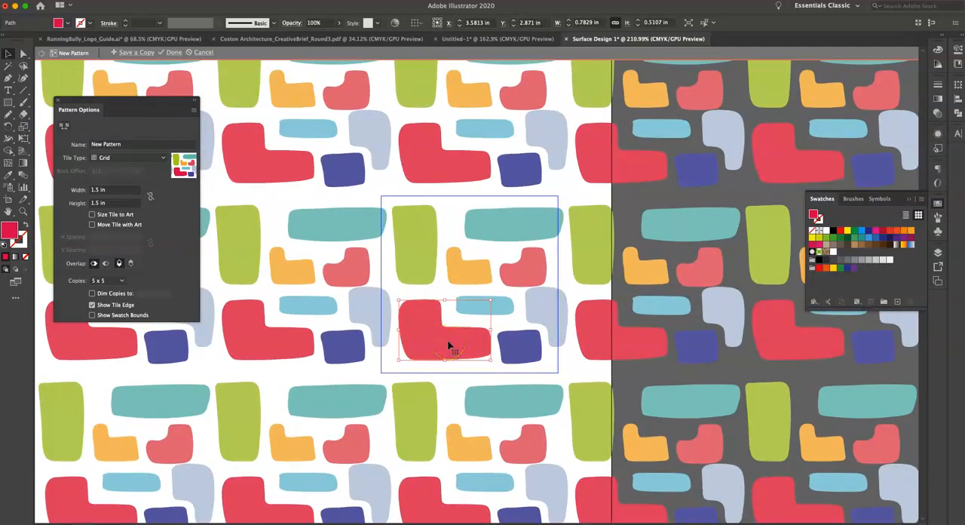
pyautogui.scroll(-5, 425, 333)
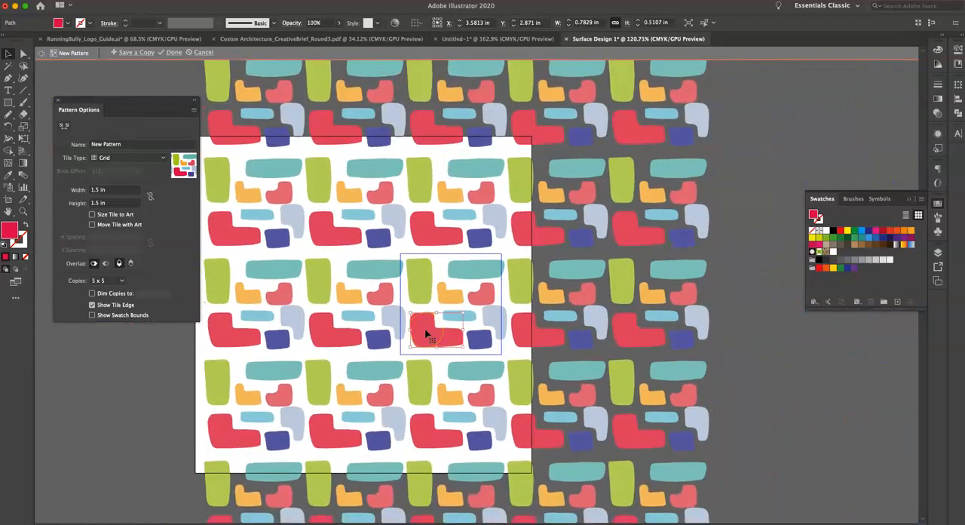
pyautogui.scroll(2, 425, 333)
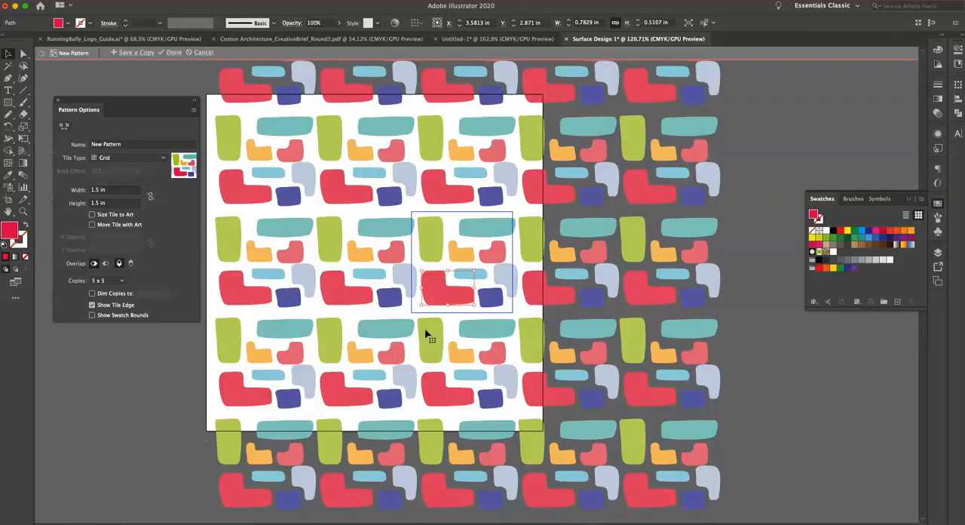
pyautogui.scroll(2, 481, 257)
pyautogui.scroll(2, 480, 256)
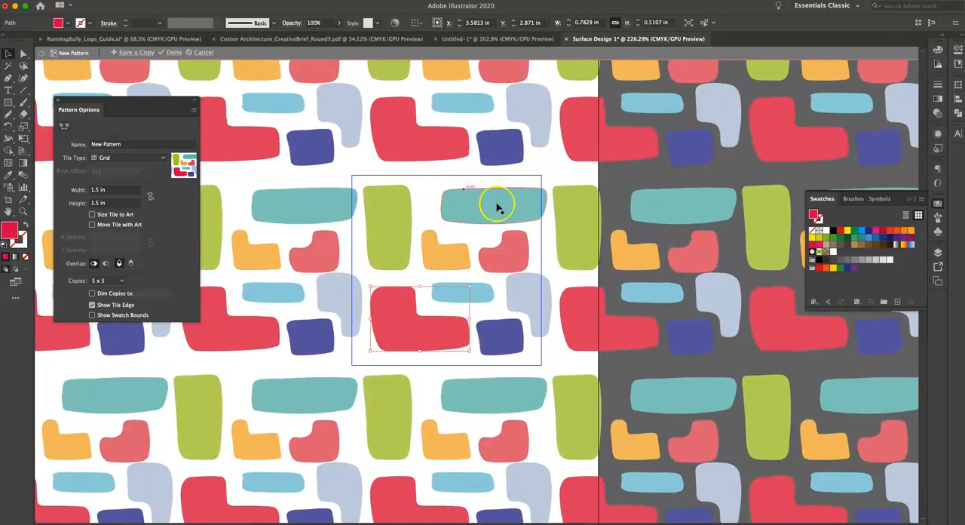
pyautogui.scroll(-3, 640, 200)
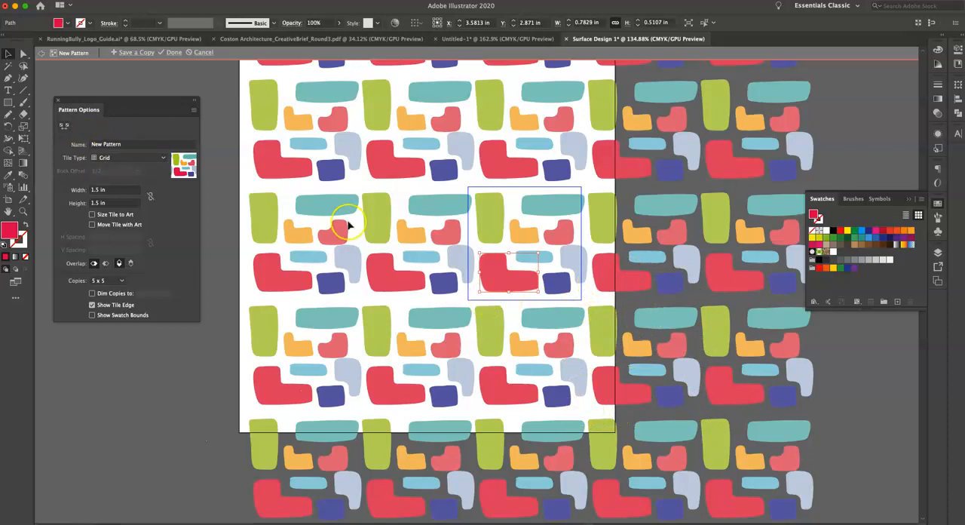
pyautogui.scroll(5, 492, 252)
# Name the pattern retro and set its tile type to Brick by Row.
pyautogui.click(91, 142)
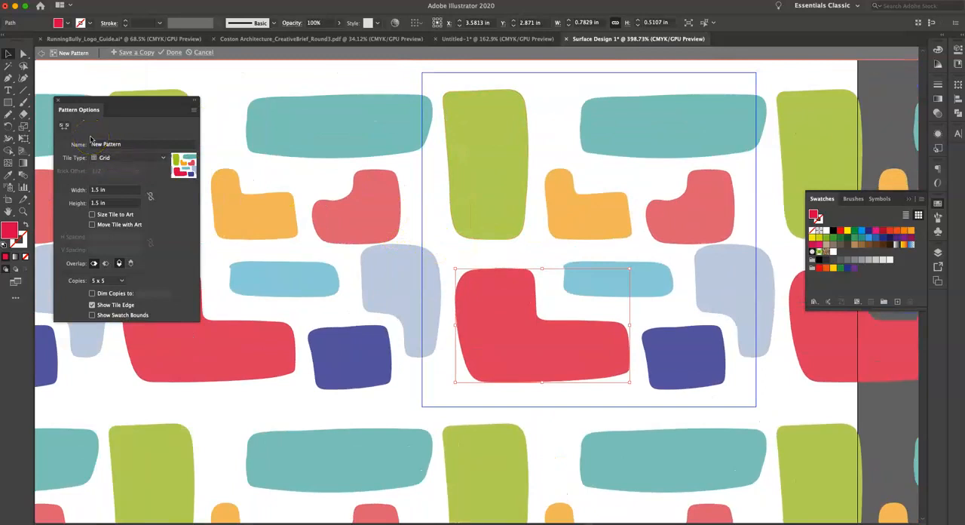
pyautogui.click(126, 144)
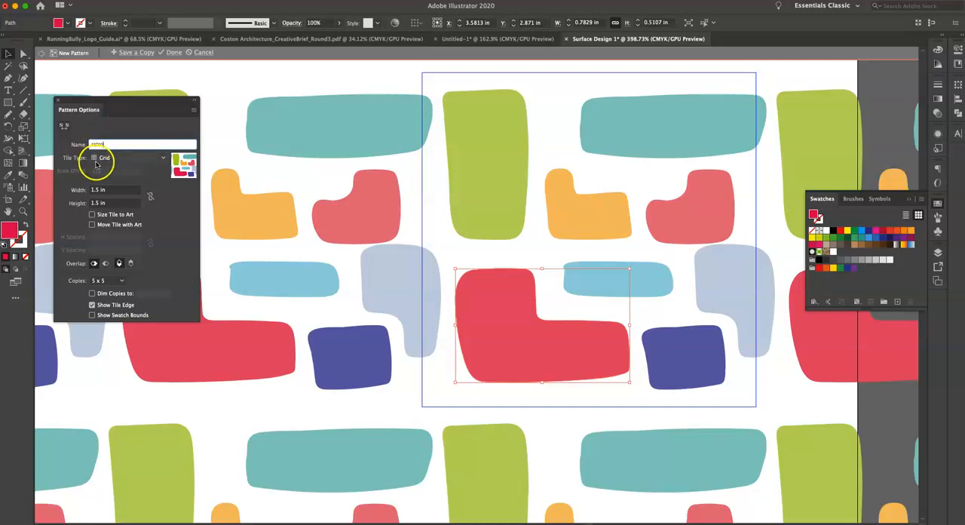
pyautogui.click(102, 160)
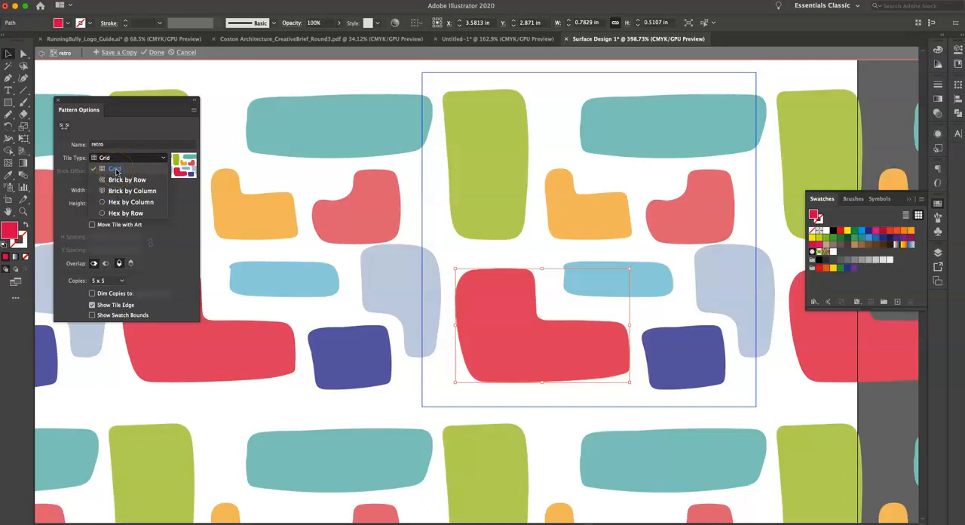
pyautogui.press('super+minus')
pyautogui.press('super+minus')
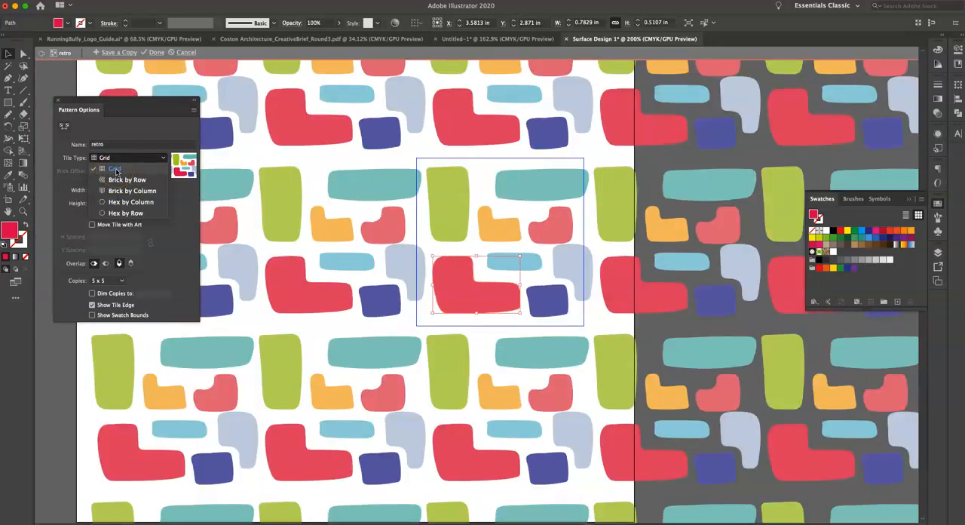
pyautogui.click(119, 181)
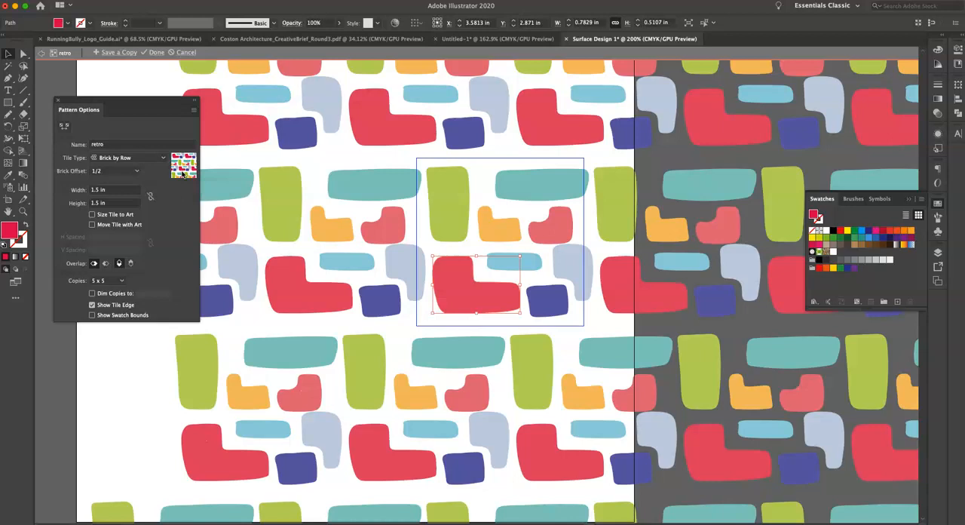
# Review the other tile types and the brick offset choices, selecting Brick by Row again with a 1/2 offset.
pyautogui.click(123, 157)
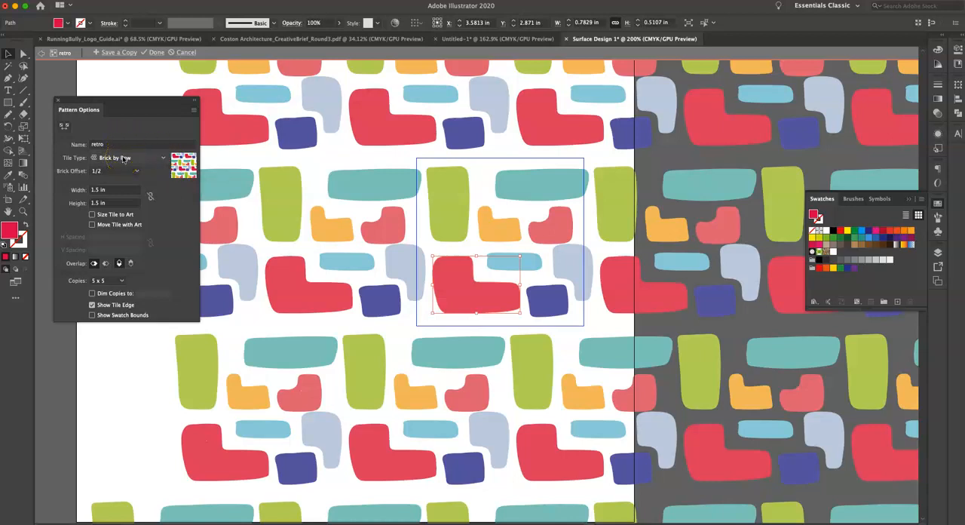
pyautogui.click(123, 157)
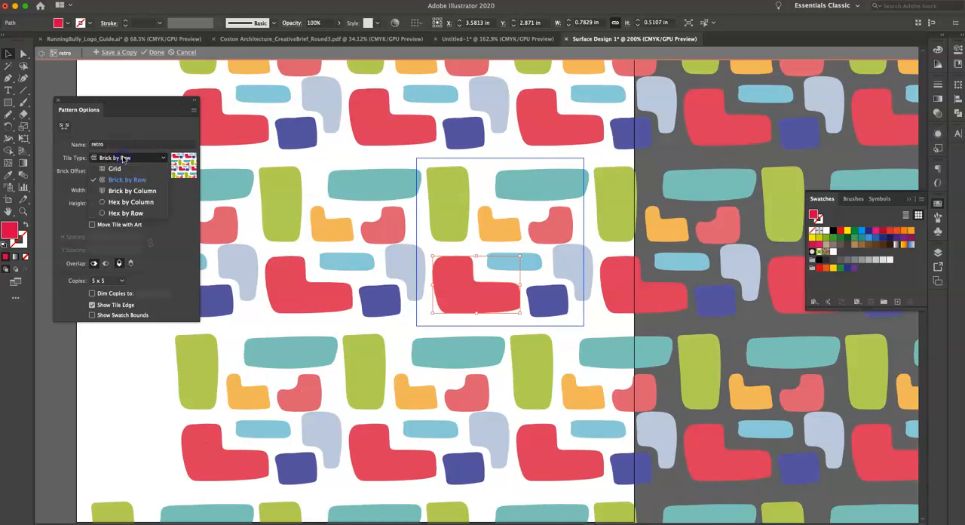
pyautogui.click(136, 195)
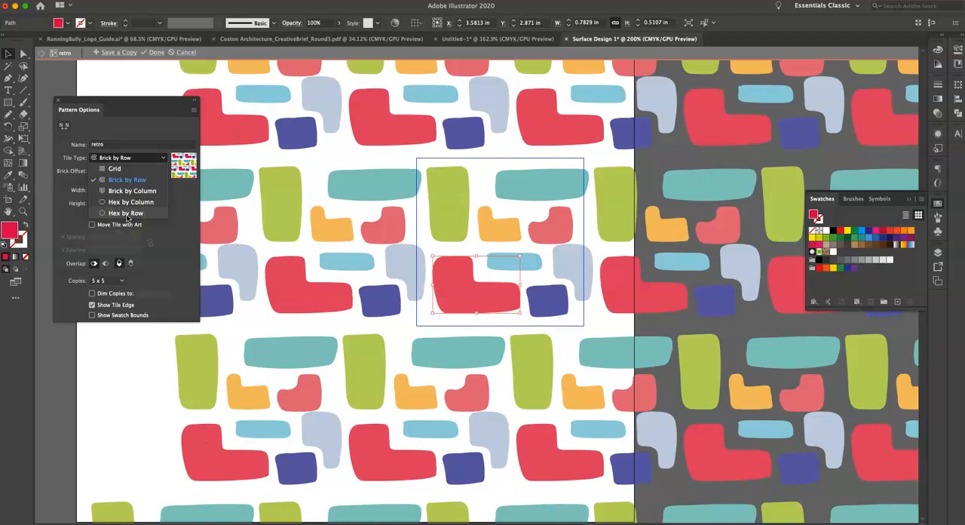
pyautogui.click(133, 181)
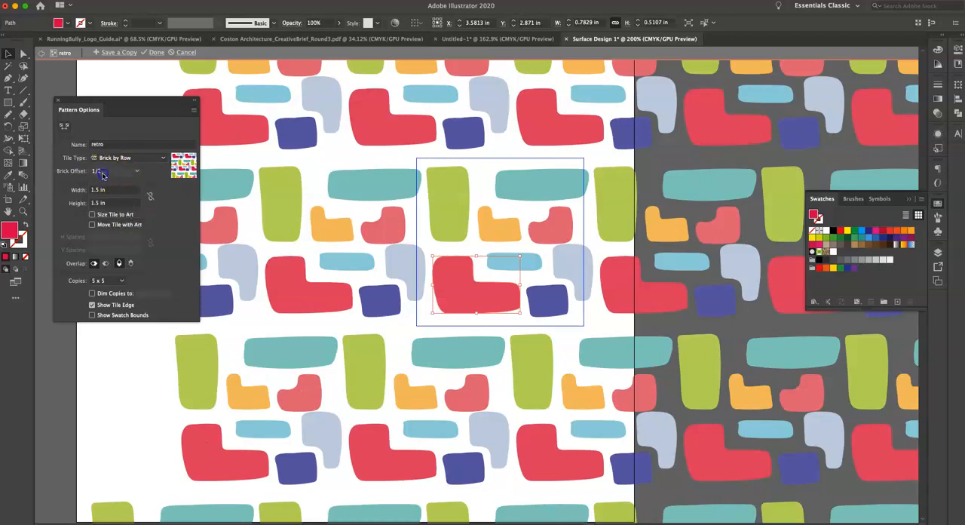
pyautogui.click(102, 172)
pyautogui.click(153, 194)
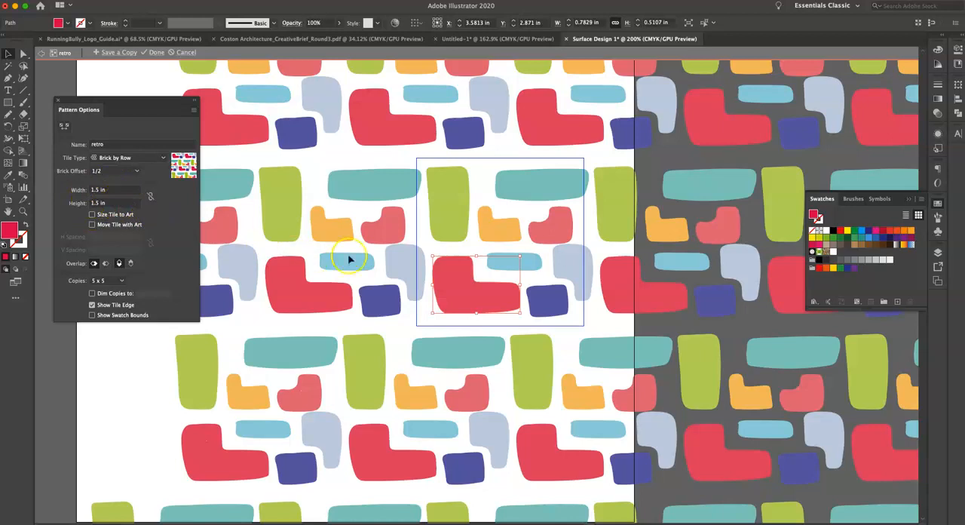
# Move the green, teal, orange and pink shapes slightly up toward the tile's upper edge.
pyautogui.click(472, 195)
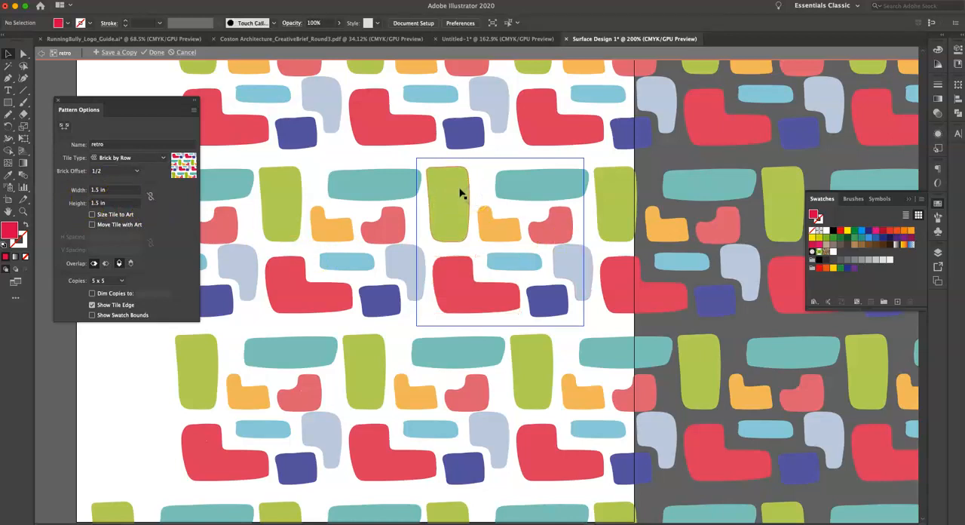
pyautogui.moveTo(460, 190); pyautogui.dragTo(499, 173)
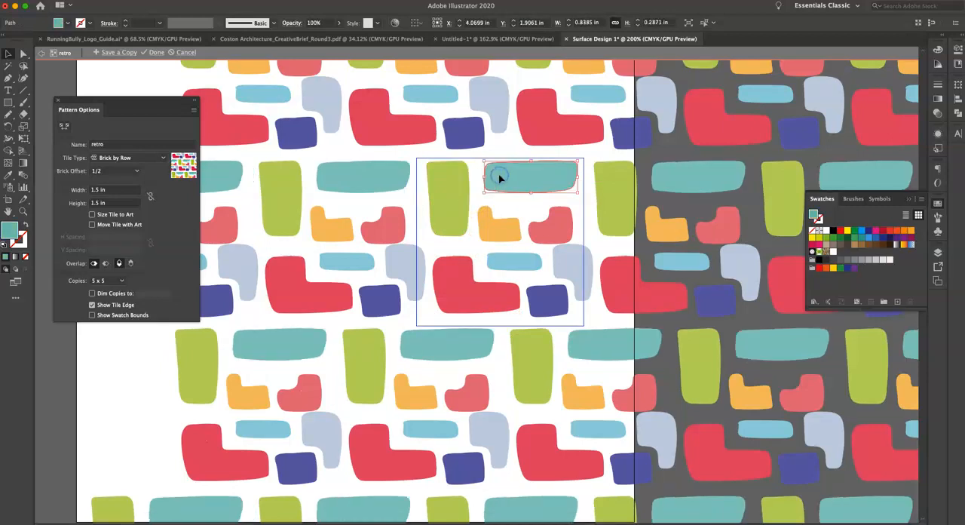
pyautogui.moveTo(502, 223); pyautogui.dragTo(494, 217)
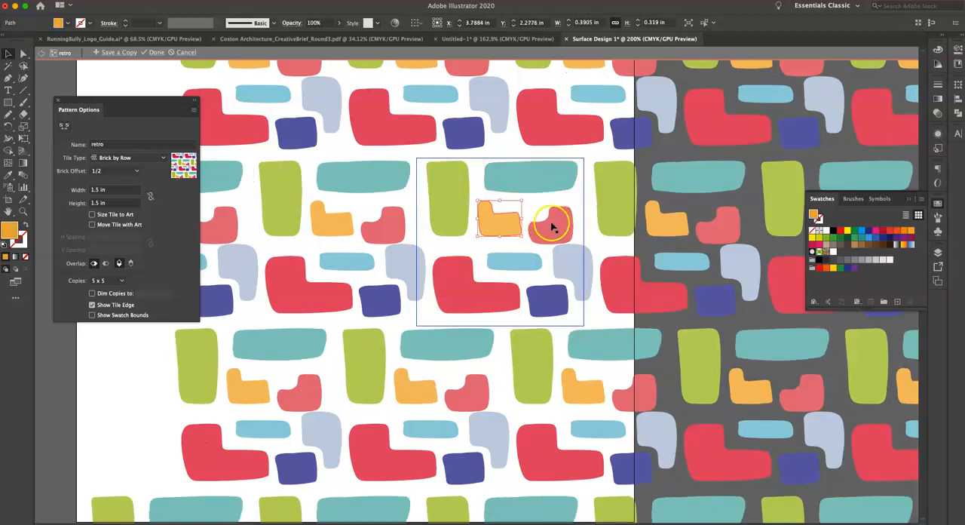
pyautogui.moveTo(554, 219); pyautogui.dragTo(555, 218)
pyautogui.click(518, 264)
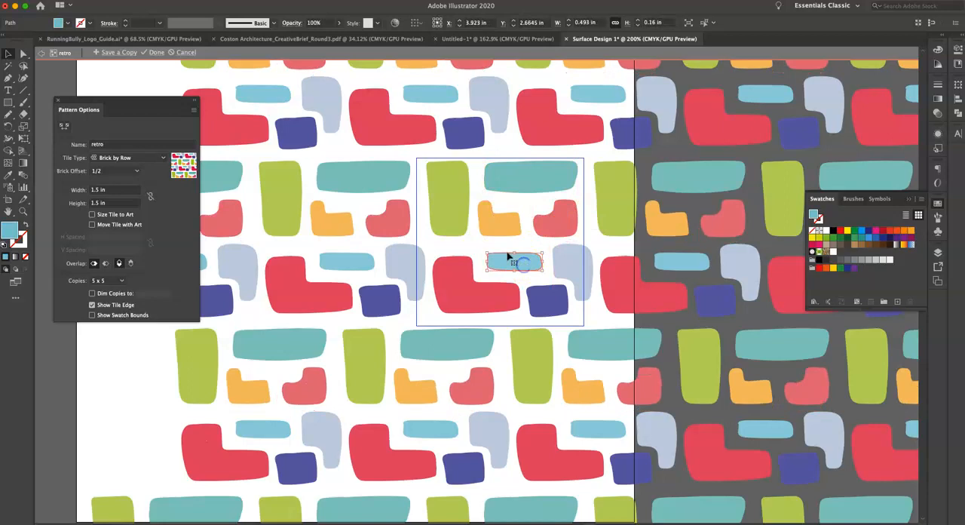
# Enlarge all the shapes together to reduce the white gaps, then shift the red and green shapes down.
pyautogui.press('super+a')
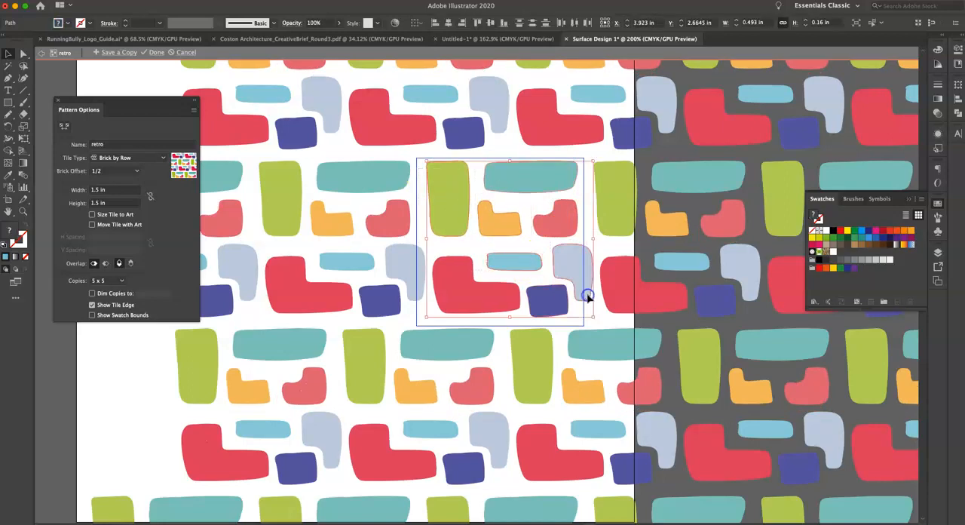
pyautogui.moveTo(597, 157); pyautogui.dragTo(619, 142)
pyautogui.click(493, 210)
pyautogui.moveTo(454, 289); pyautogui.dragTo(449, 298)
pyautogui.click(440, 239)
pyautogui.moveTo(445, 218); pyautogui.dragTo(446, 233)
pyautogui.scroll(3, 458, 236)
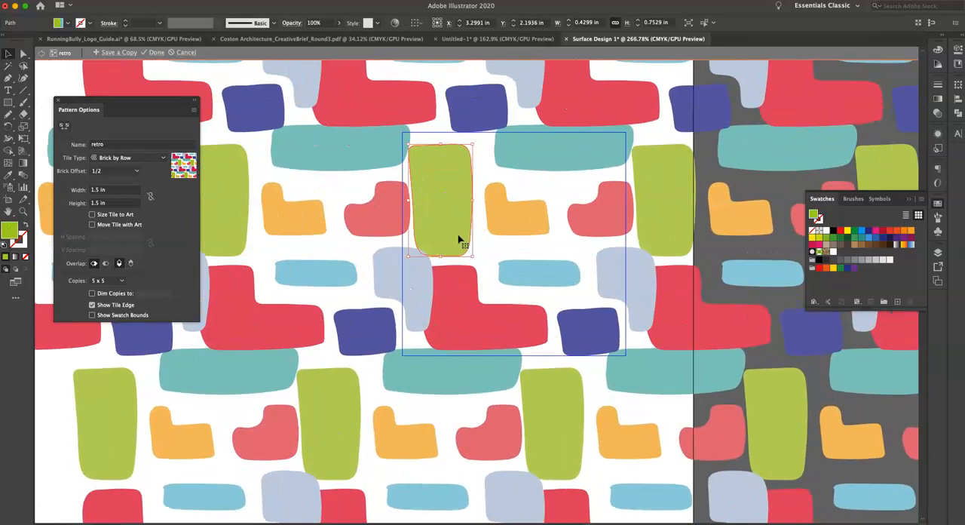
# Reposition the orange, light blue, navy and lavender shapes, shortening the light blue one and stacking navy above lavender beside the red shape.
pyautogui.moveTo(523, 222)
pyautogui.mouseDown()
pyautogui.moveTo(513, 214)
pyautogui.moveTo(519, 232)
pyautogui.mouseUp()
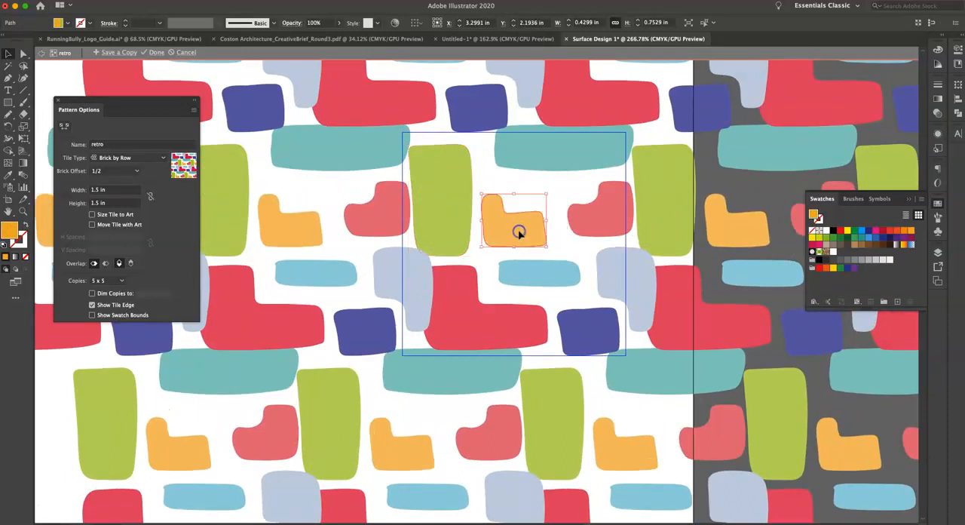
pyautogui.moveTo(528, 275); pyautogui.dragTo(512, 281)
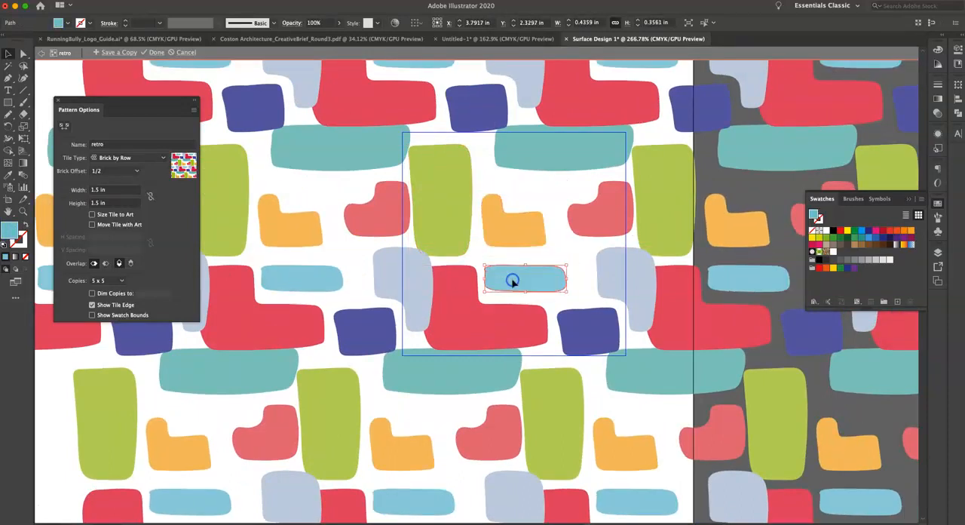
pyautogui.click(578, 331)
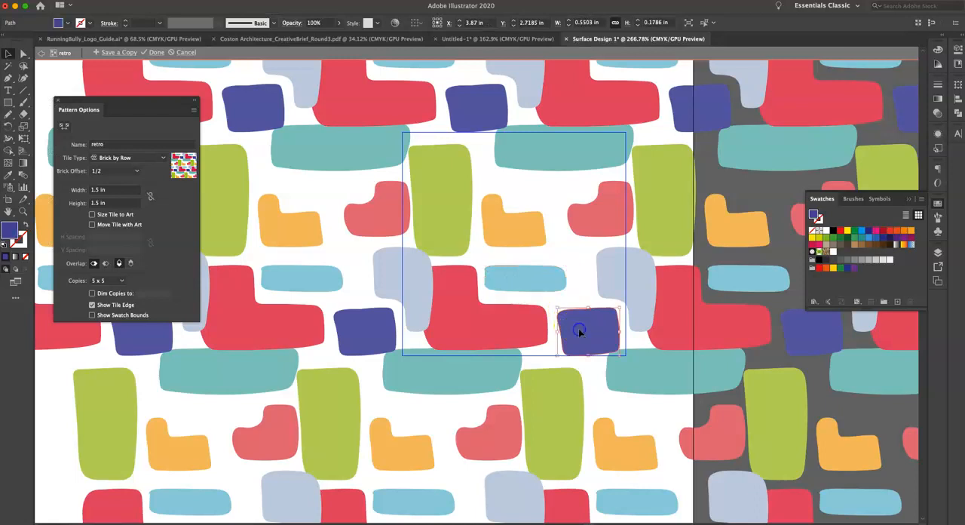
pyautogui.click(547, 283)
pyautogui.moveTo(569, 278); pyautogui.dragTo(530, 276)
pyautogui.moveTo(610, 334); pyautogui.dragTo(599, 277)
pyautogui.scroll(-1, 623, 313)
pyautogui.moveTo(644, 313); pyautogui.dragTo(613, 351)
# Lower the teal shape and shorten it to about 0.83 in wide, then move the pink shape clear of its neighbours.
pyautogui.click(611, 144)
pyautogui.scroll(-1, 611, 143)
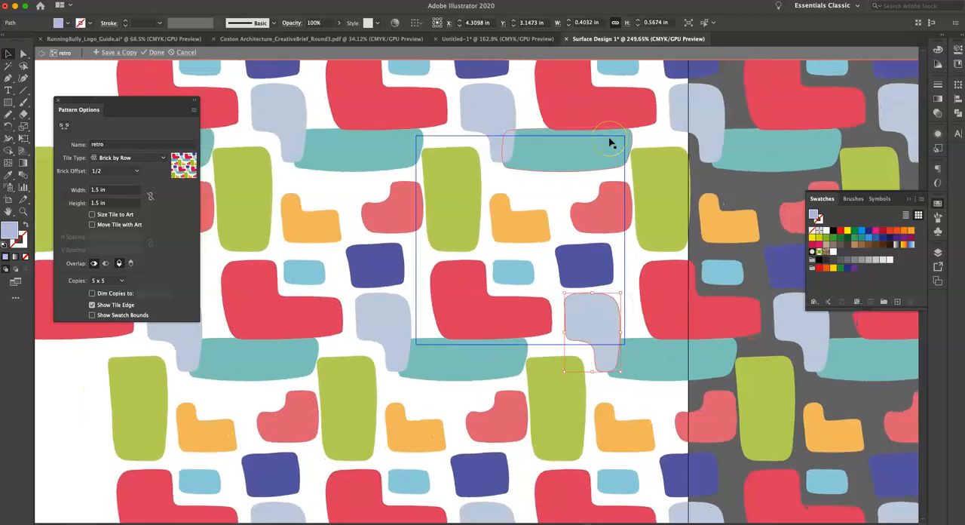
pyautogui.moveTo(576, 160); pyautogui.dragTo(574, 174)
pyautogui.scroll(-3, 526, 154)
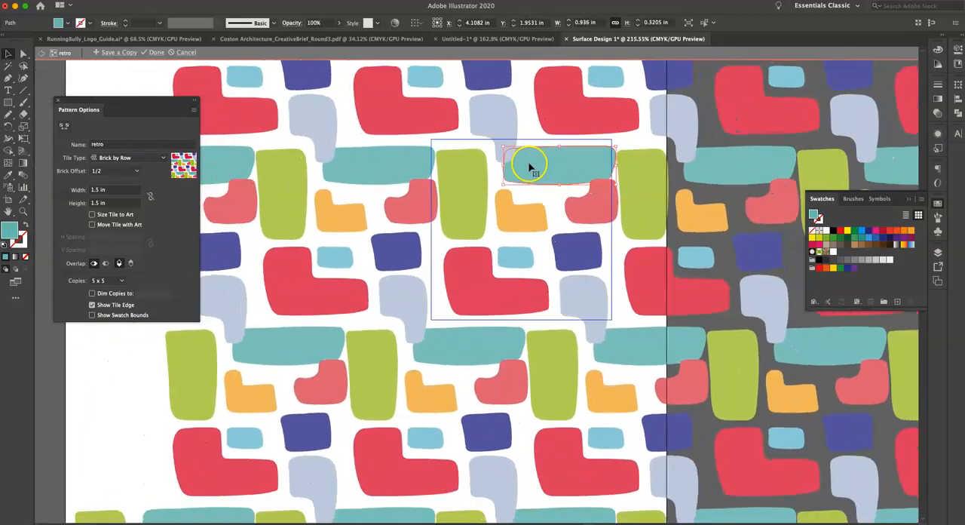
pyautogui.moveTo(509, 168); pyautogui.dragTo(521, 169)
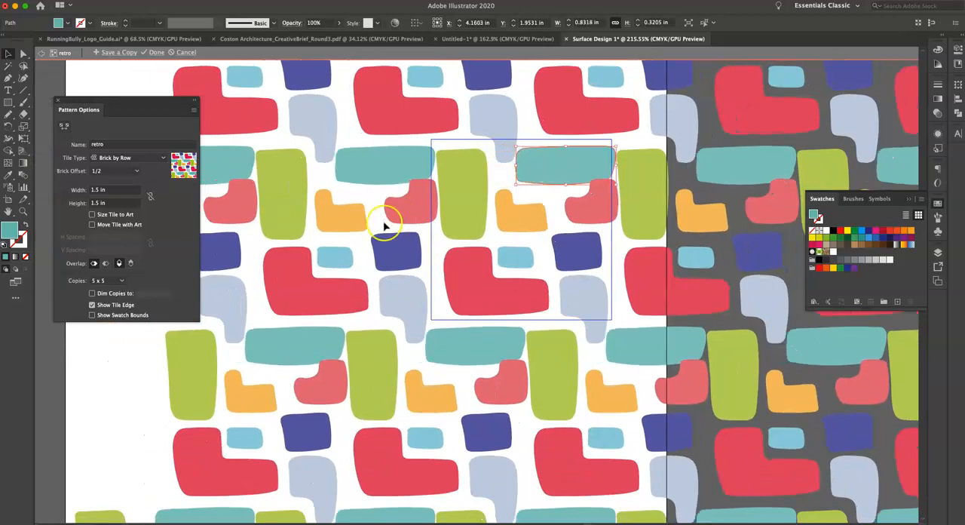
pyautogui.scroll(6, 431, 210)
pyautogui.moveTo(656, 218); pyautogui.dragTo(645, 225)
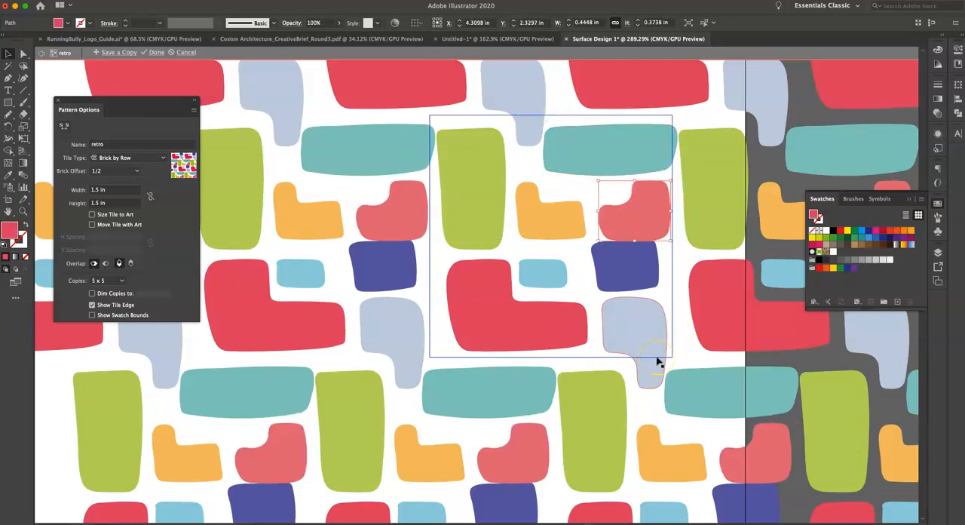
# Even out the spacing by nudging lavender left, pink and teal up, and green right.
pyautogui.click(657, 360)
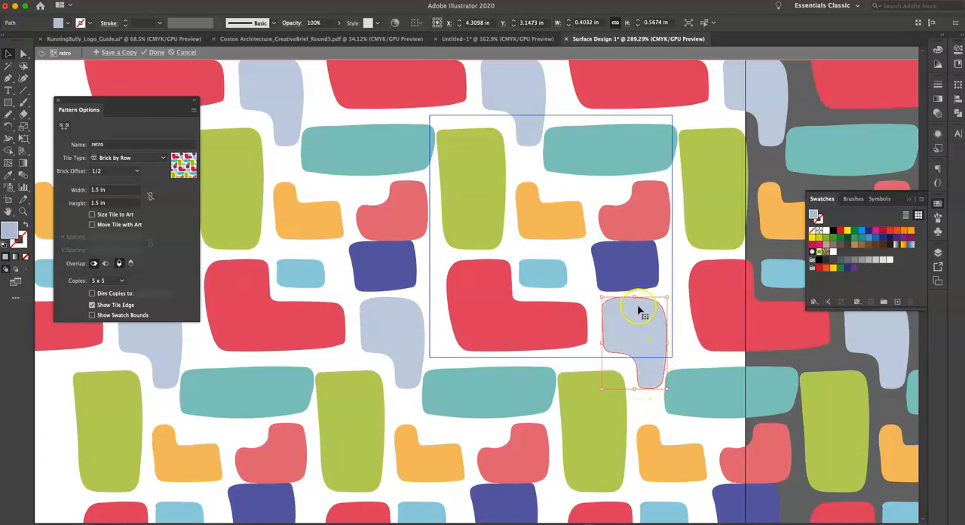
pyautogui.moveTo(631, 327); pyautogui.dragTo(628, 326)
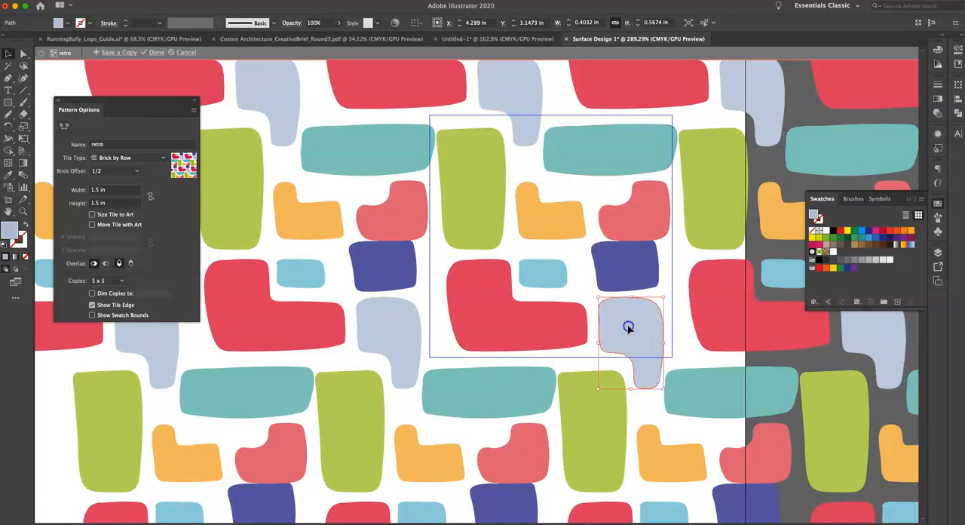
pyautogui.moveTo(660, 213); pyautogui.dragTo(659, 207)
pyautogui.moveTo(637, 148); pyautogui.dragTo(638, 144)
pyautogui.moveTo(477, 189); pyautogui.dragTo(484, 193)
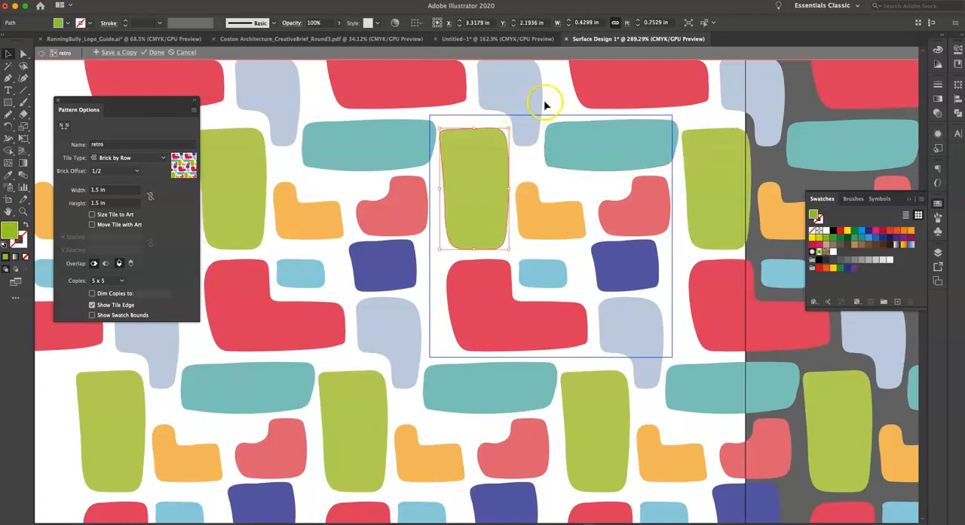
# Shift the red shape slightly left and widen it a little, then widen the light blue shape to about 0.38 in.
pyautogui.moveTo(466, 302); pyautogui.dragTo(431, 306)
pyautogui.moveTo(542, 316); pyautogui.dragTo(550, 318)
pyautogui.click(549, 279)
pyautogui.moveTo(565, 258); pyautogui.dragTo(573, 258)
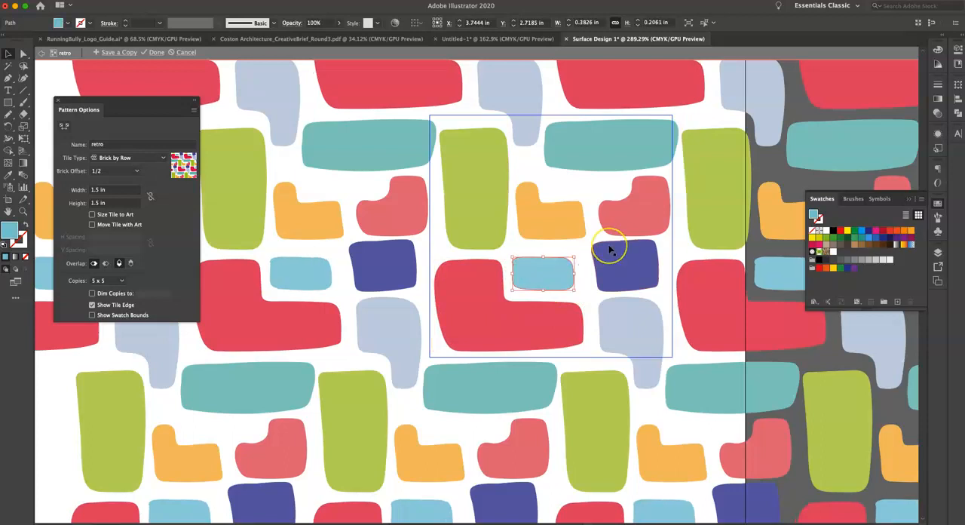
# Shorten the green shape from its top edge to about 0.53 in tall.
pyautogui.scroll(-3, 611, 252)
pyautogui.scroll(-4, 611, 252)
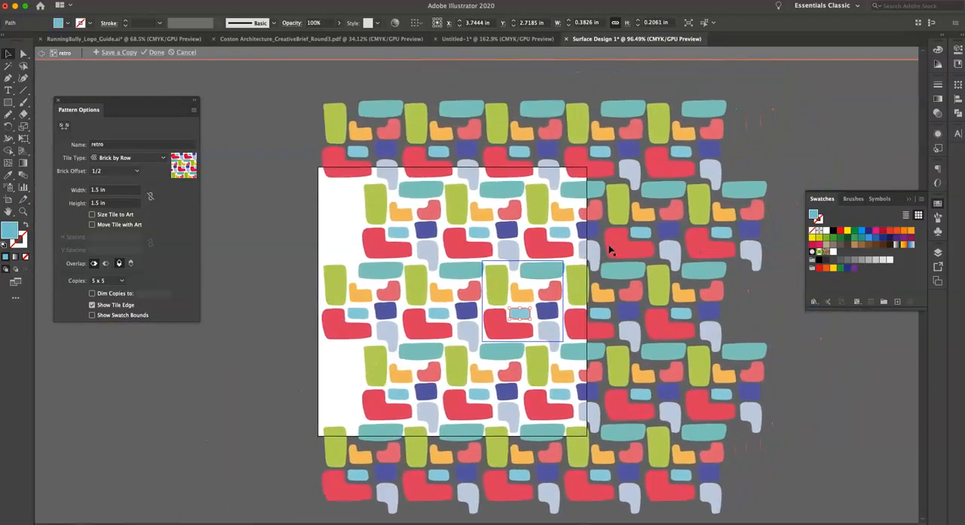
pyautogui.scroll(2, 512, 217)
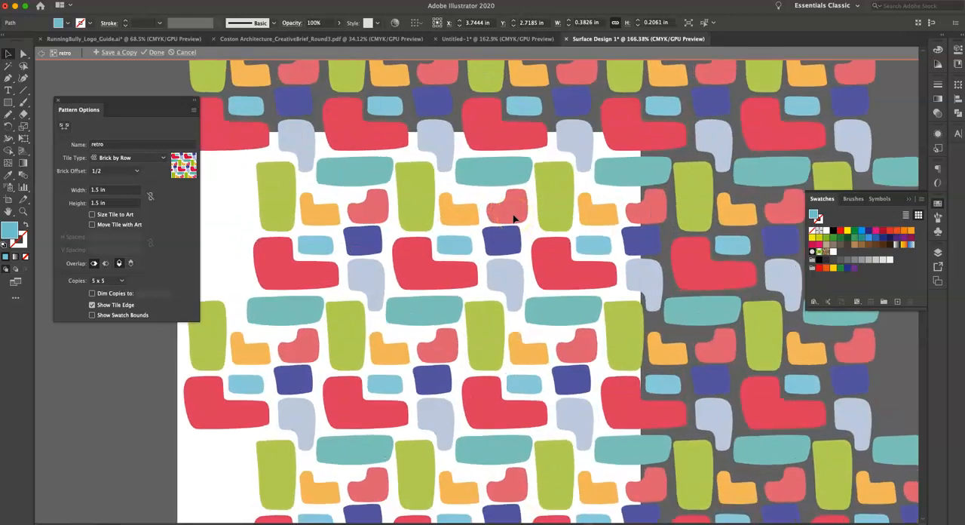
pyautogui.scroll(3, 518, 359)
pyautogui.scroll(1, 518, 358)
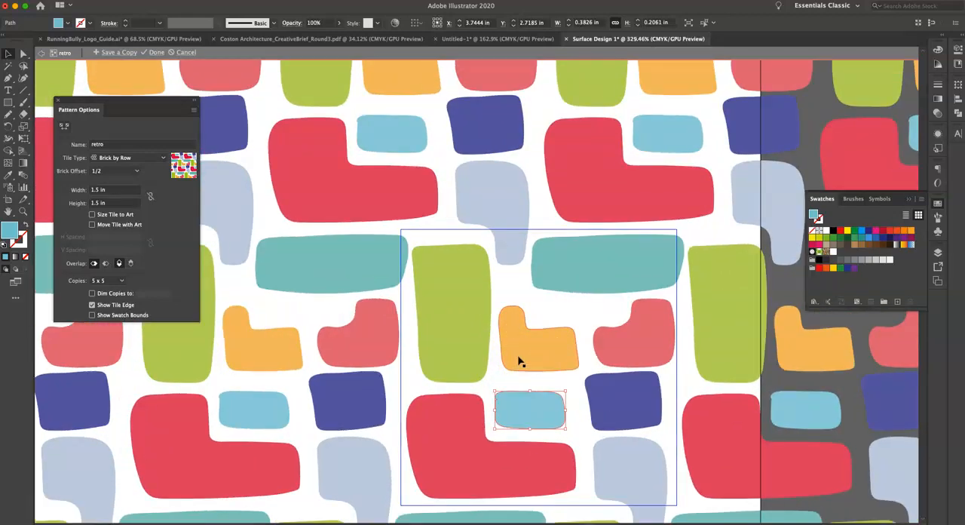
pyautogui.click(443, 335)
pyautogui.moveTo(453, 243); pyautogui.dragTo(452, 285)
pyautogui.click(408, 261)
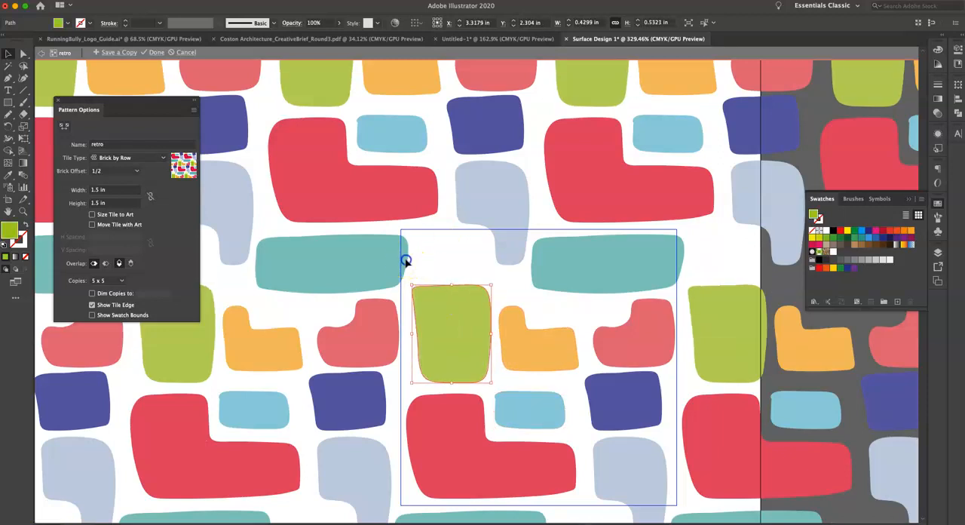
# Stretch the teal shape to about 1.05 in wide, slim it to about 0.28 in tall, and shift it slightly right.
pyautogui.click(591, 264)
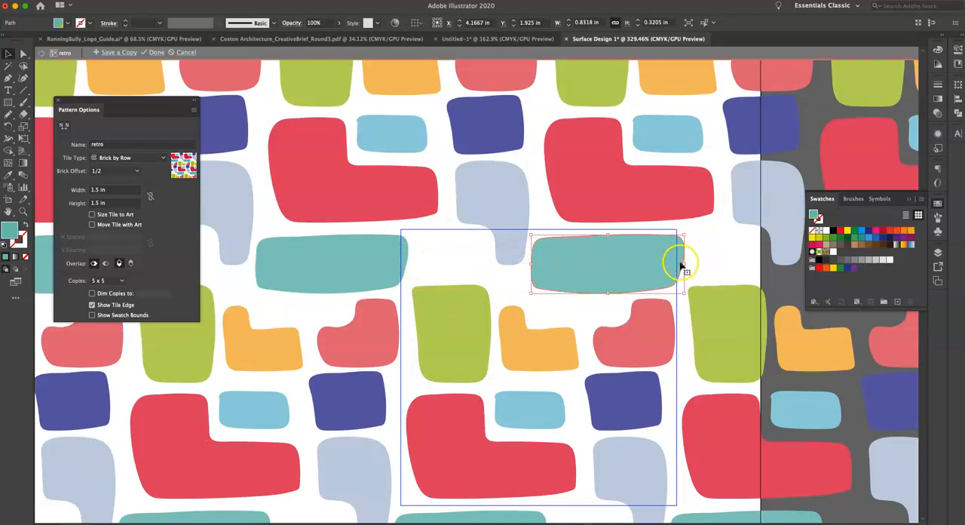
pyautogui.moveTo(683, 262); pyautogui.dragTo(724, 263)
pyautogui.moveTo(628, 293); pyautogui.dragTo(627, 285)
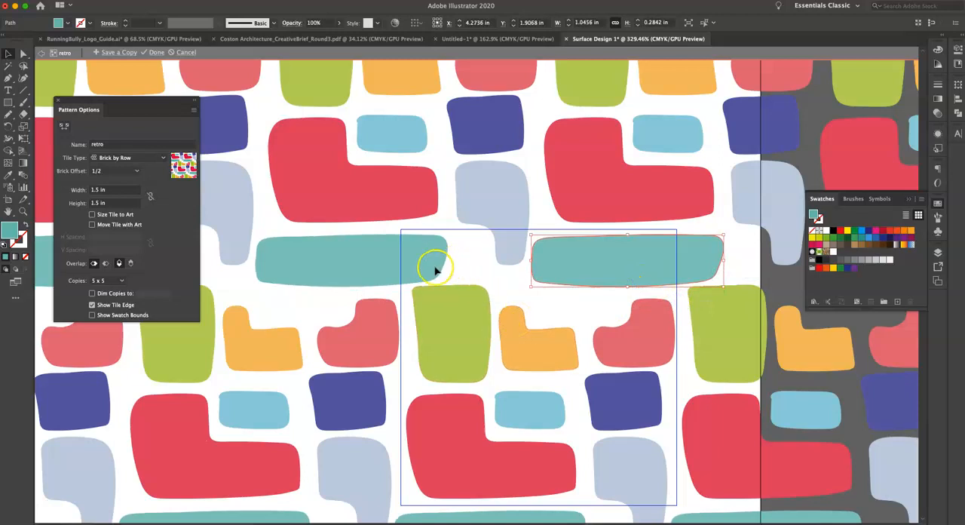
pyautogui.moveTo(628, 274); pyautogui.dragTo(638, 274)
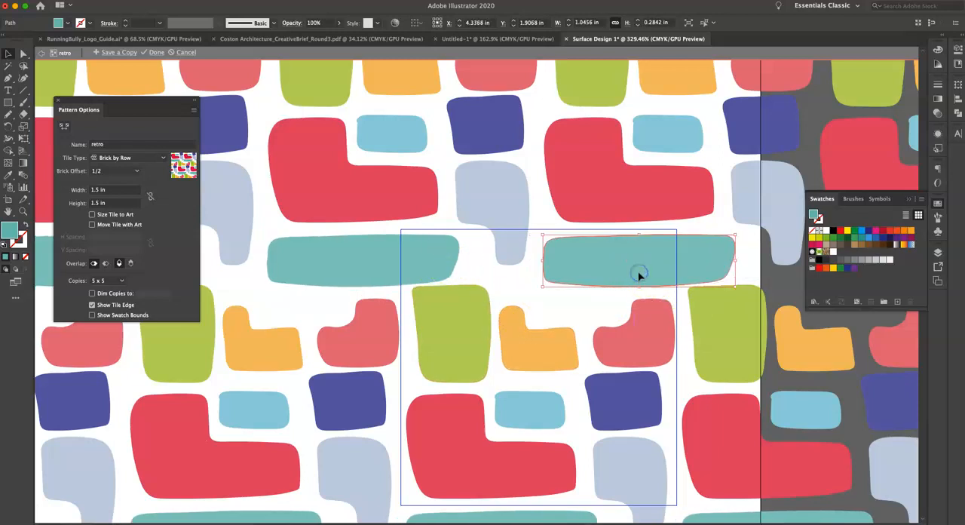
# Stretch the orange shape upward to about 0.49 in tall, then nudge the teal shape slightly right and up.
pyautogui.click(522, 337)
pyautogui.moveTo(543, 313); pyautogui.dragTo(538, 279)
pyautogui.scroll(-5, 627, 338)
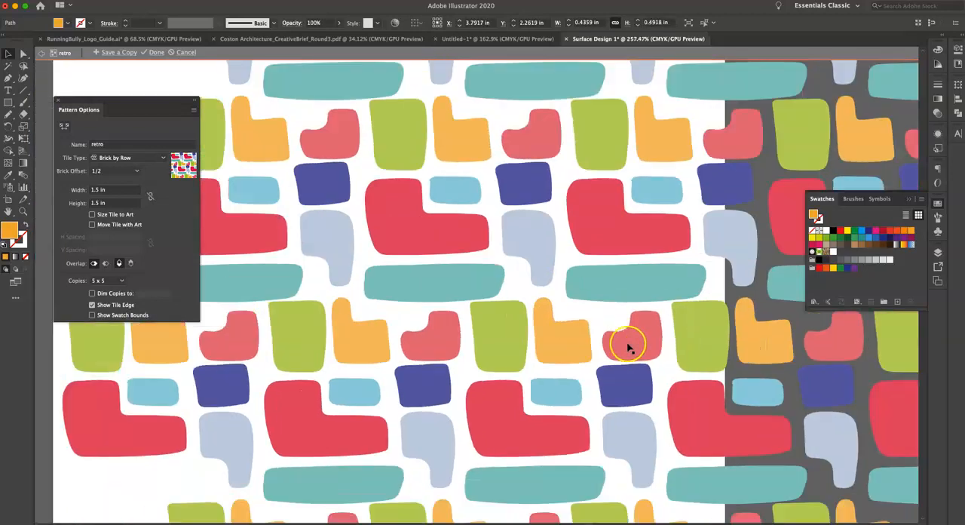
pyautogui.hscroll(4, 604, 340)
pyautogui.scroll(-1, 604, 340)
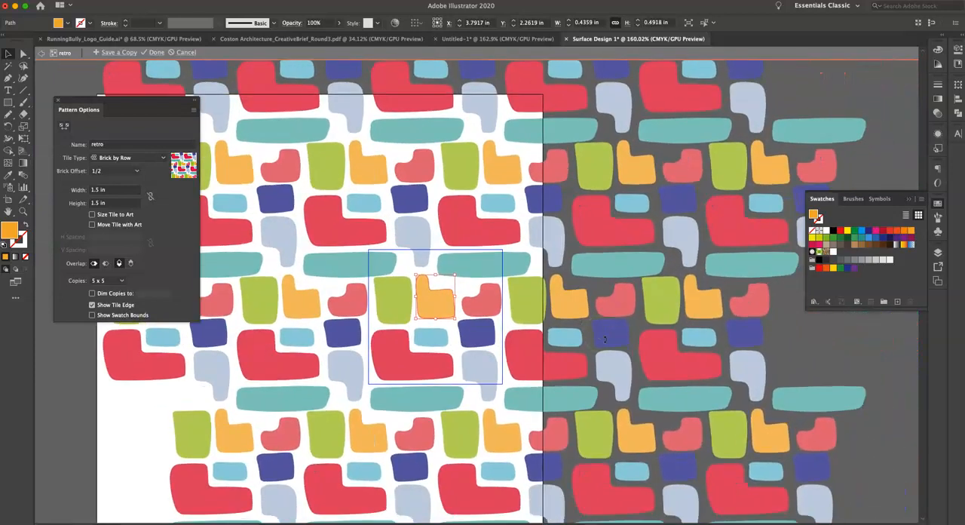
pyautogui.scroll(4, 360, 270)
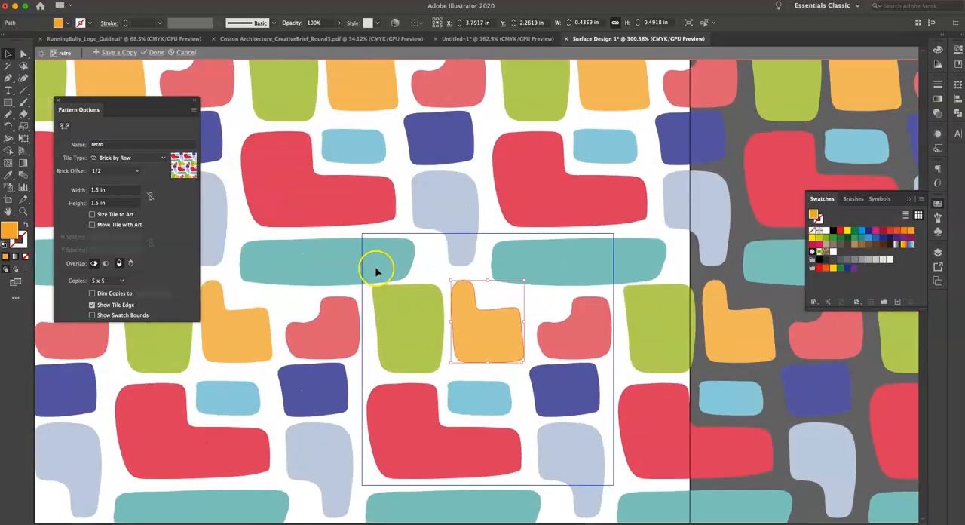
pyautogui.click(528, 260)
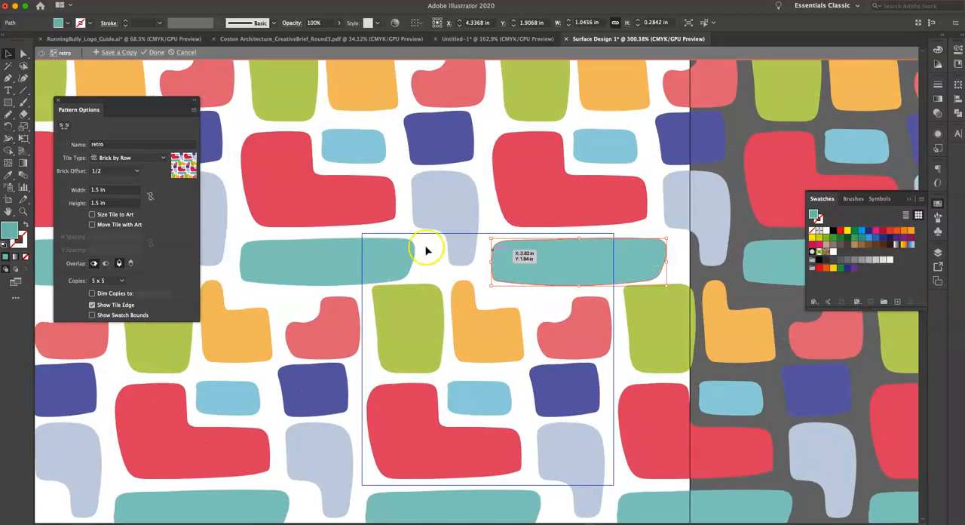
pyautogui.moveTo(560, 273); pyautogui.dragTo(562, 274)
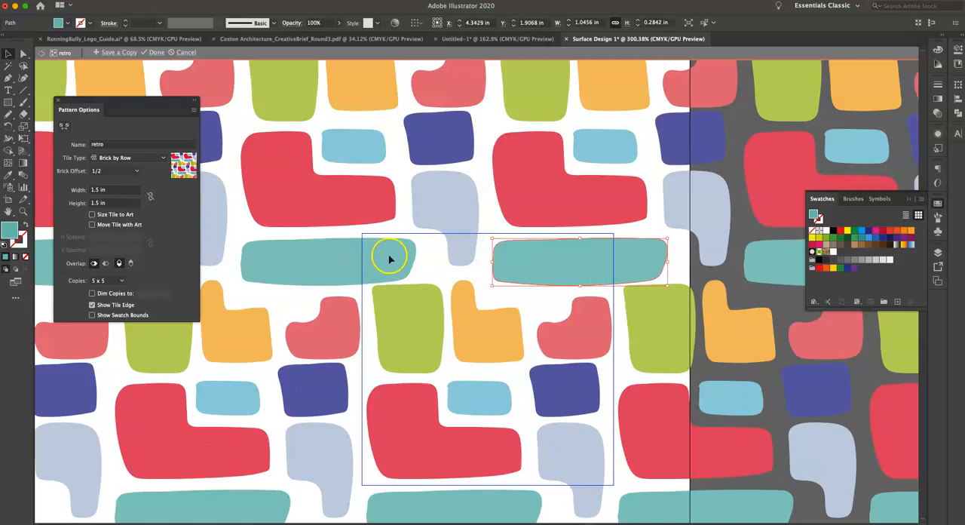
pyautogui.click(587, 268)
pyautogui.moveTo(587, 266); pyautogui.dragTo(585, 266)
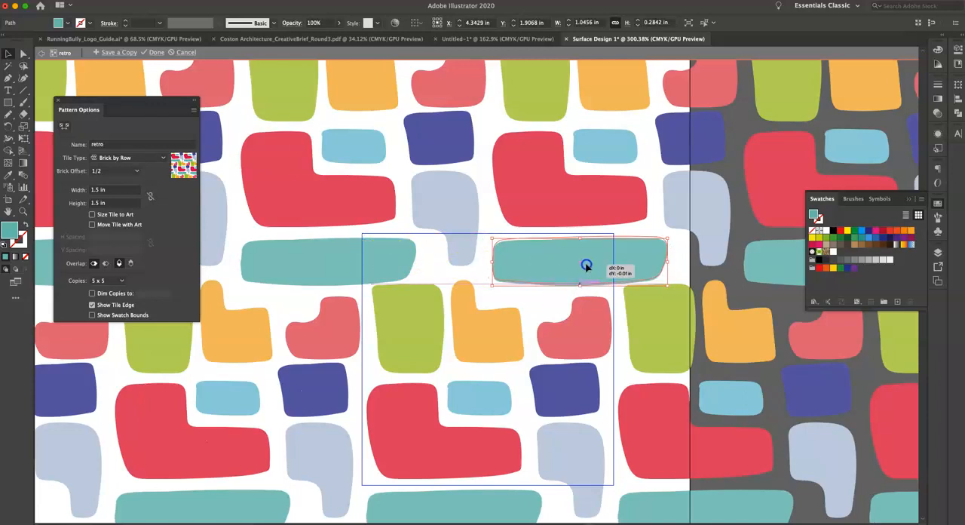
# Try the Grid tile type on the pattern, then return it to Brick by Row.
pyautogui.scroll(-3, 586, 266)
pyautogui.hscroll(5, 584, 268)
pyautogui.scroll(2, 585, 268)
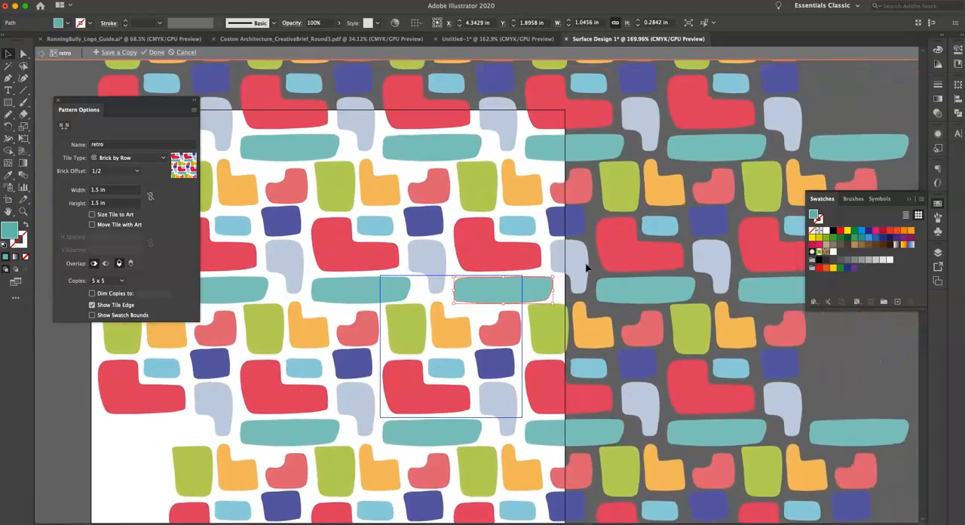
pyautogui.click(119, 158)
pyautogui.click(115, 168)
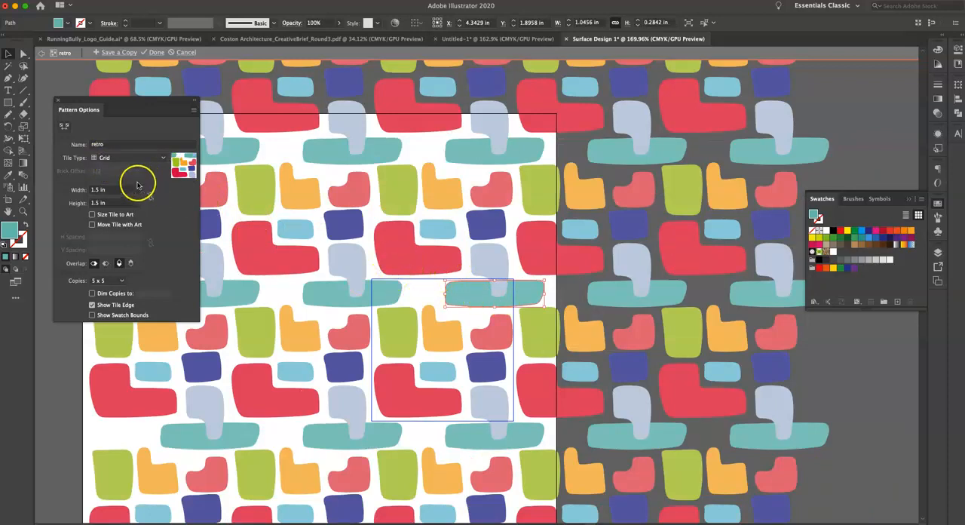
pyautogui.click(115, 159)
pyautogui.click(119, 180)
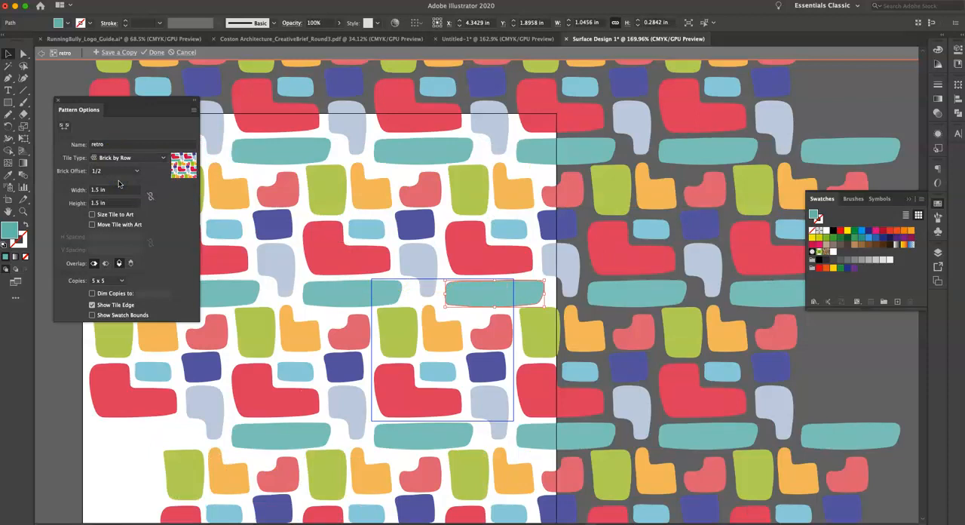
# Widen the teal shape to about 1.12 in and reduce its height to about 0.26 in.
pyautogui.scroll(-1, 466, 388)
pyautogui.scroll(-2, 467, 387)
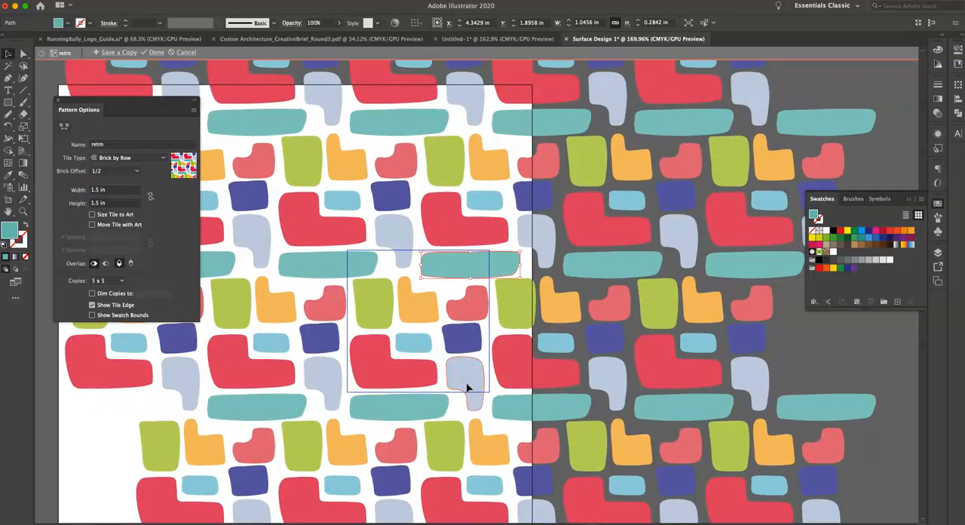
pyautogui.scroll(3, 404, 264)
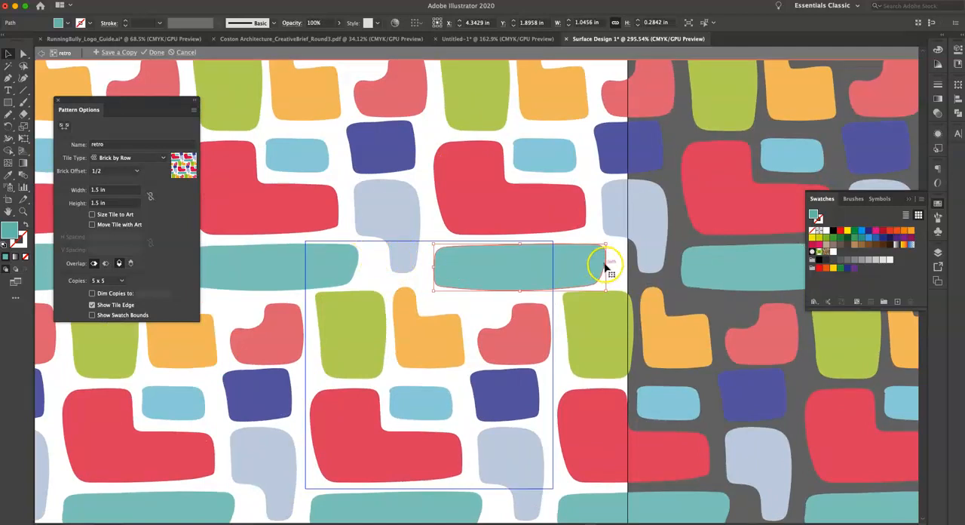
pyautogui.moveTo(606, 266); pyautogui.dragTo(619, 266)
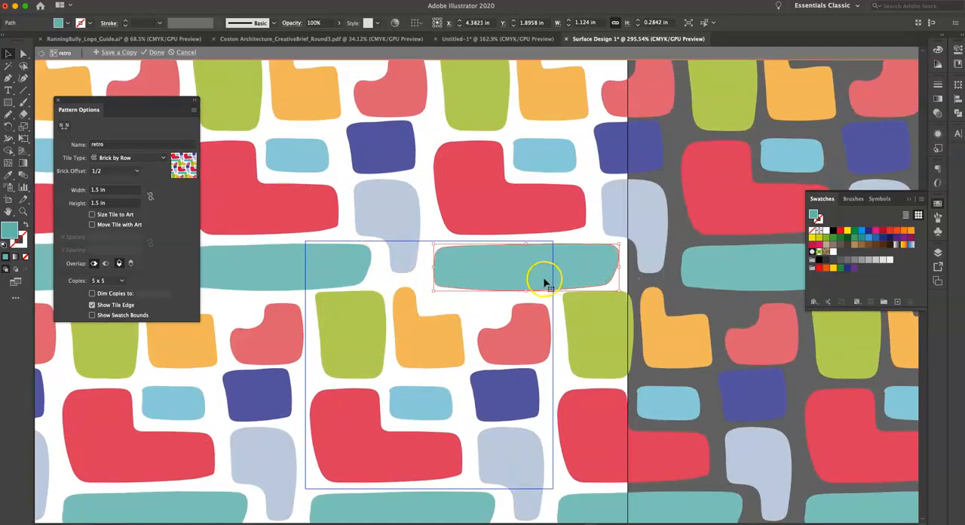
pyautogui.moveTo(526, 291); pyautogui.dragTo(526, 289)
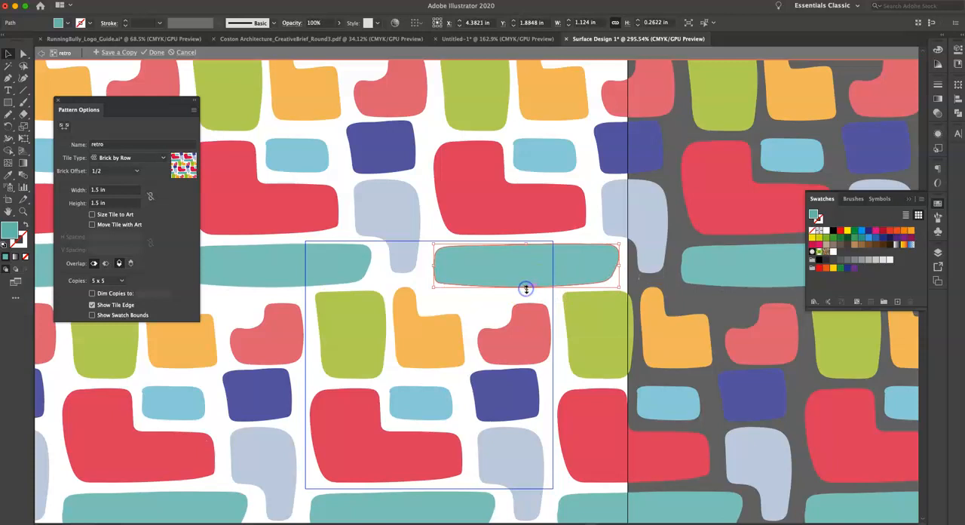
# Keep the pattern name retro and finish pattern editing, saving the adjusted tile as a swatch.
pyautogui.scroll(-4, 526, 289)
pyautogui.scroll(2, 527, 289)
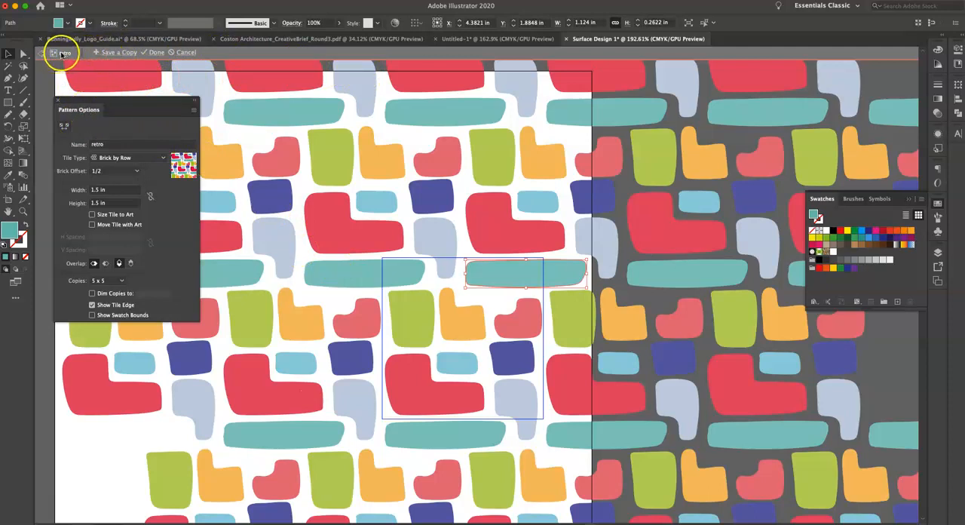
pyautogui.click(155, 53)
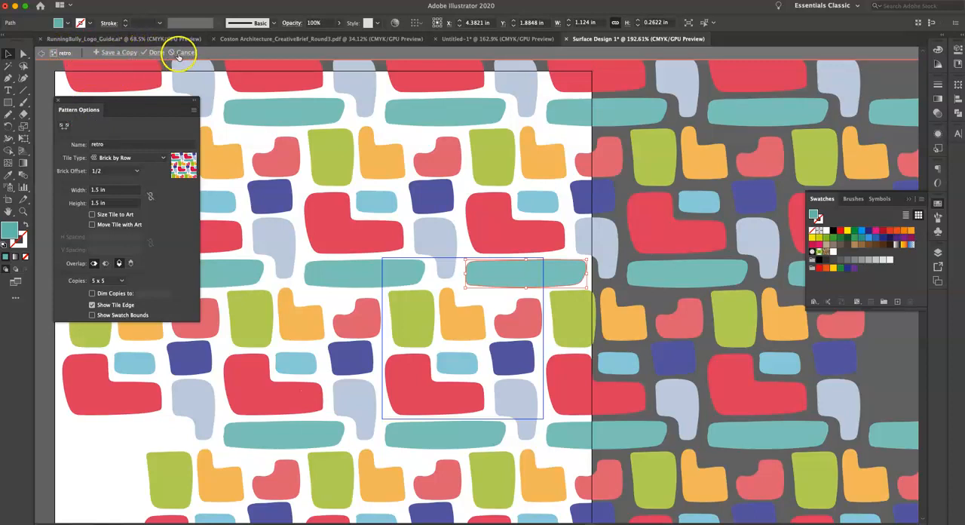
pyautogui.doubleClick(110, 144)
pyautogui.click(106, 145)
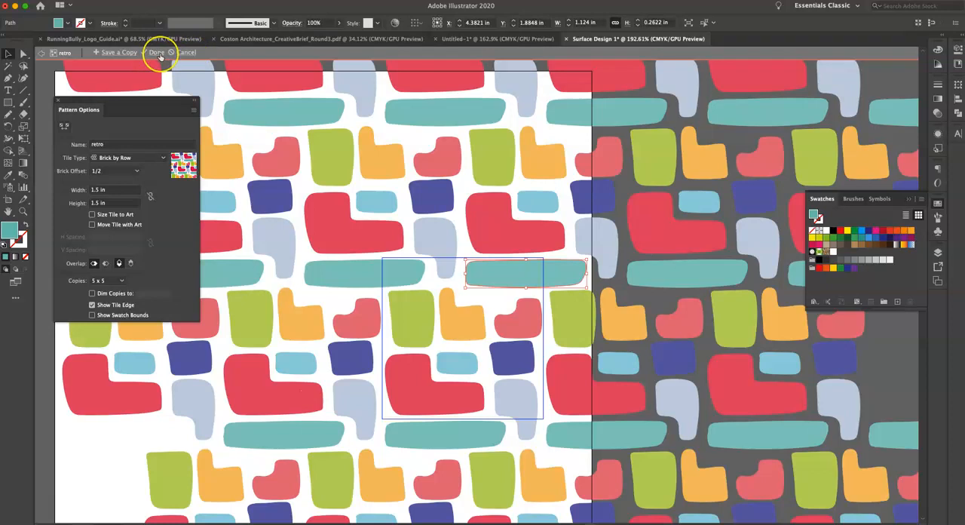
pyautogui.click(157, 53)
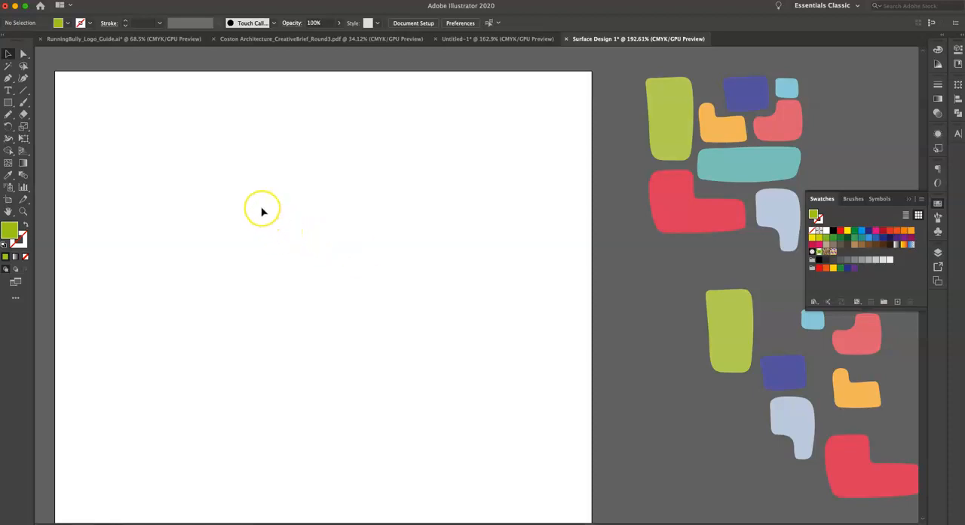
# Draw a rectangle of about 4.98 by 4.98 in over the artboard and fill it with the retro pattern swatch.
pyautogui.press('super+minus')
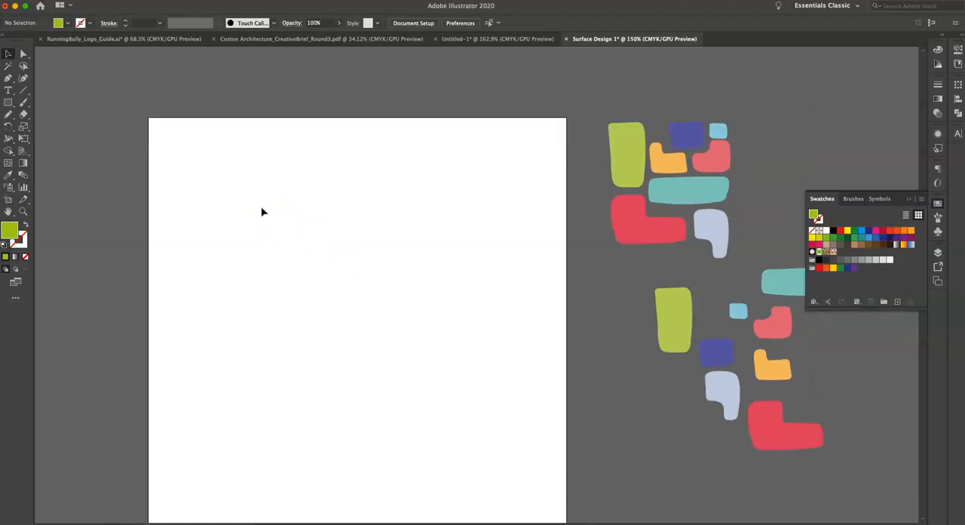
pyautogui.press('super+minus')
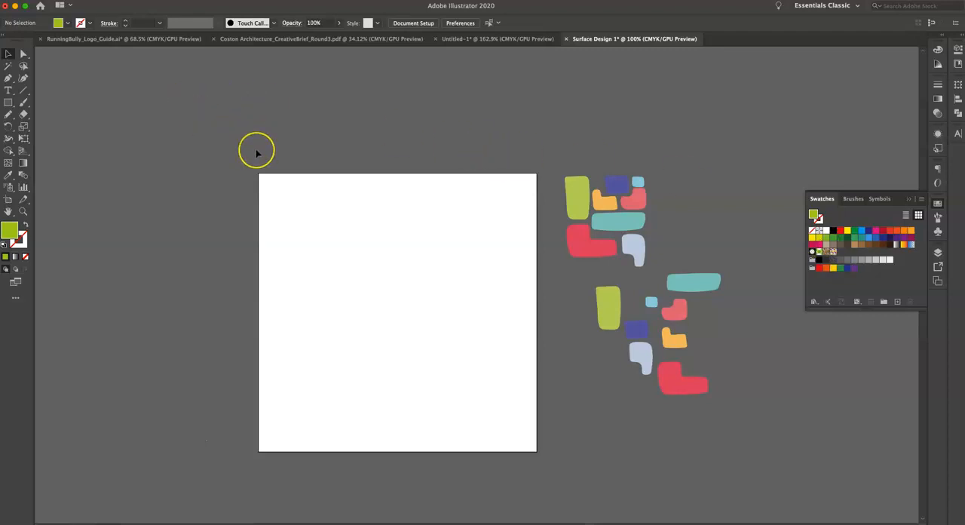
pyautogui.press('m')
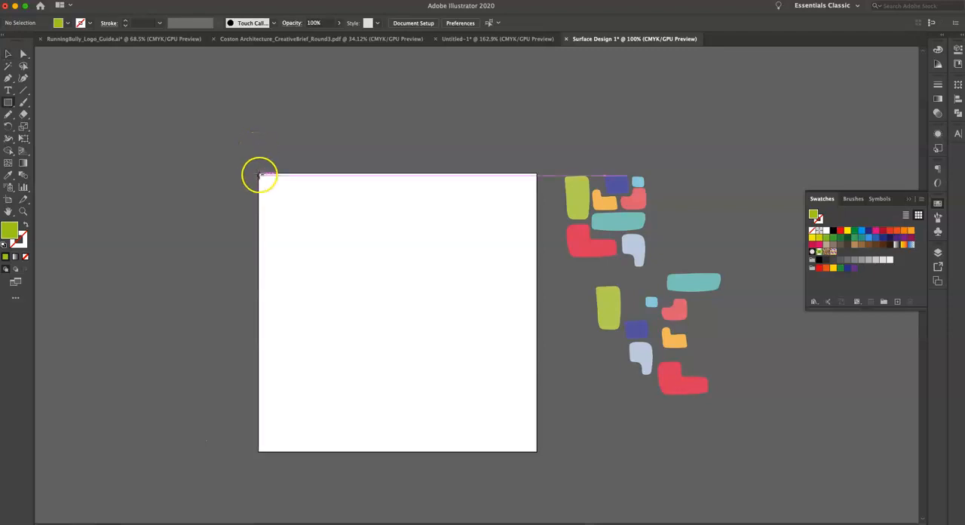
pyautogui.moveTo(259, 173); pyautogui.dragTo(534, 451)
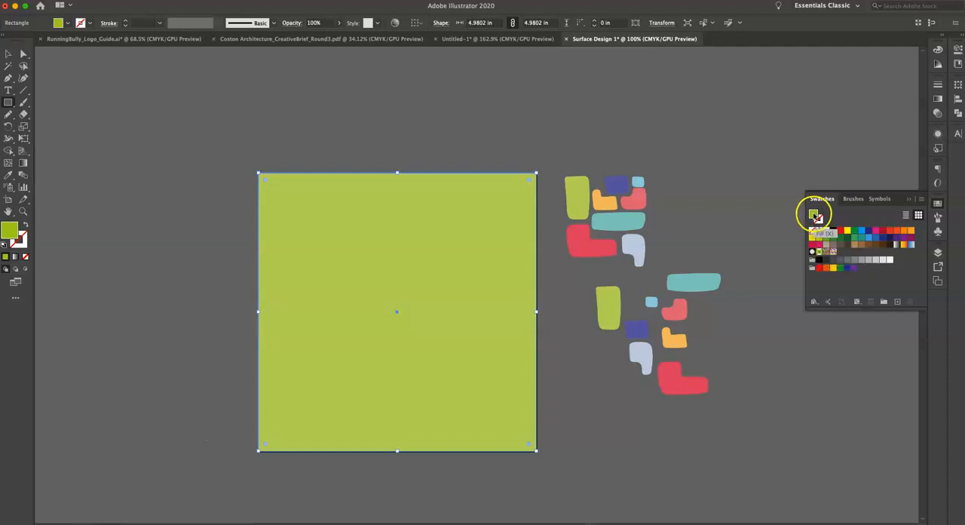
pyautogui.click(833, 252)
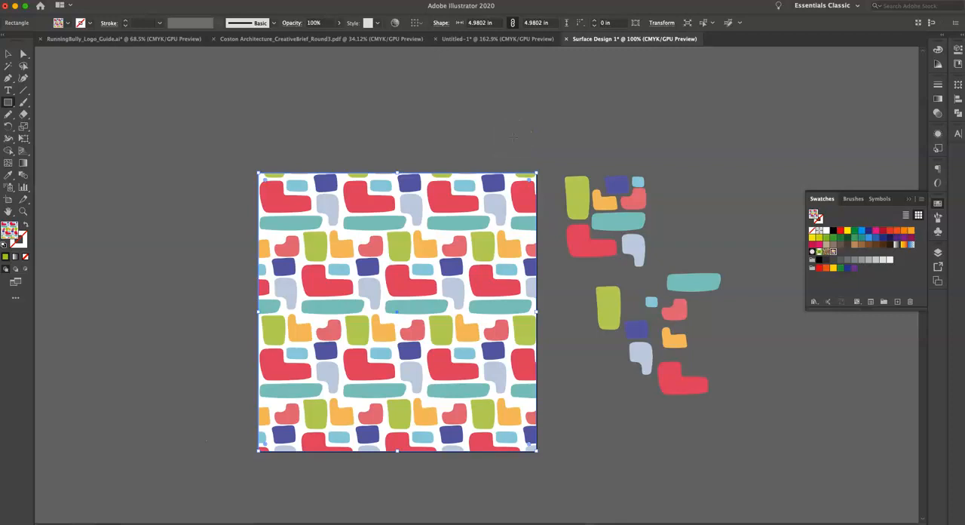
# Try scaling the pattern-filled square down from its upper-right corner, then undo the resize.
pyautogui.press('v')
pyautogui.click(536, 167)
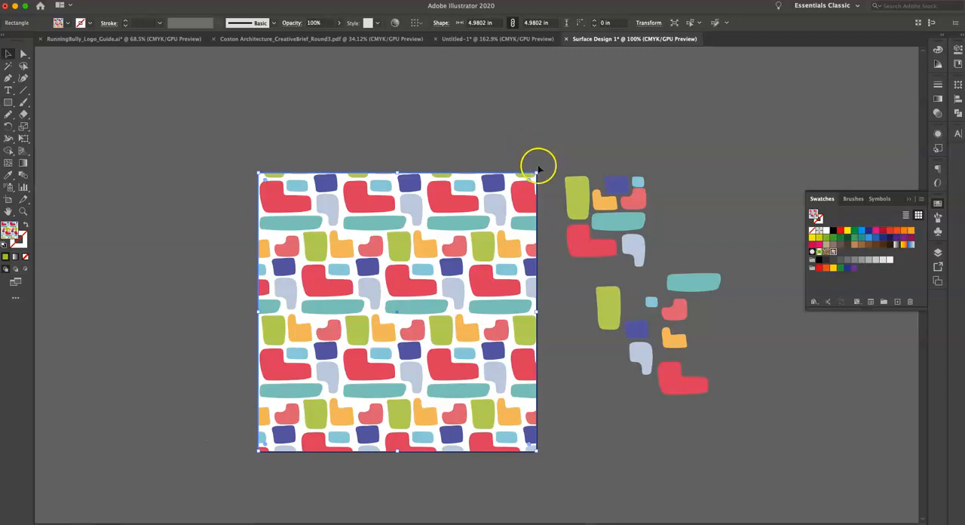
pyautogui.moveTo(536, 171); pyautogui.dragTo(483, 253)
pyautogui.hotkey('ctrl', 'z')
# Draw a closed freeform blob about 2.92 by 2.49 in left of the artboard and fill it with the retro pattern.
pyautogui.hscroll(-5, 124, 241)
pyautogui.press('n')
pyautogui.moveTo(195, 245)
pyautogui.mouseDown()
pyautogui.moveTo(114, 231)
pyautogui.moveTo(80, 258)
pyautogui.moveTo(146, 312)
pyautogui.moveTo(157, 352)
pyautogui.moveTo(224, 363)
pyautogui.mouseUp()
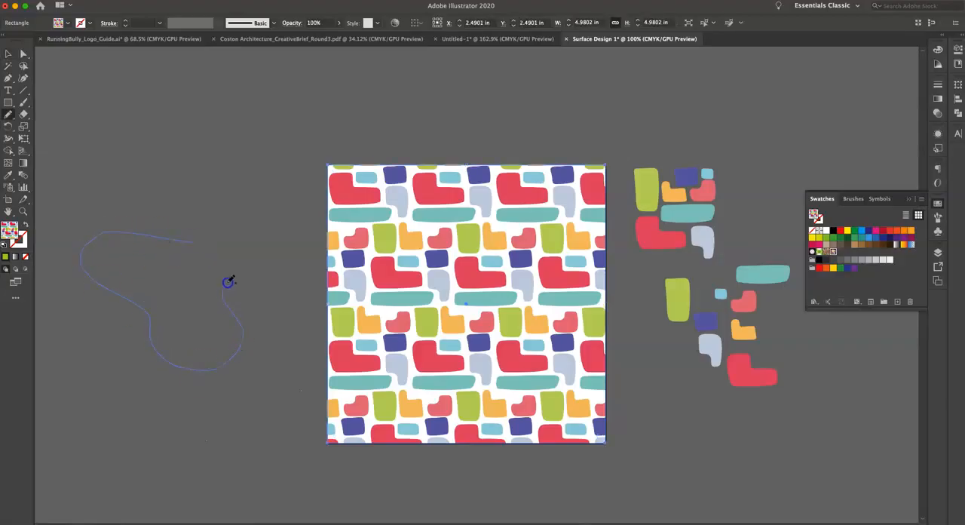
pyautogui.moveTo(201, 242); pyautogui.dragTo(199, 241)
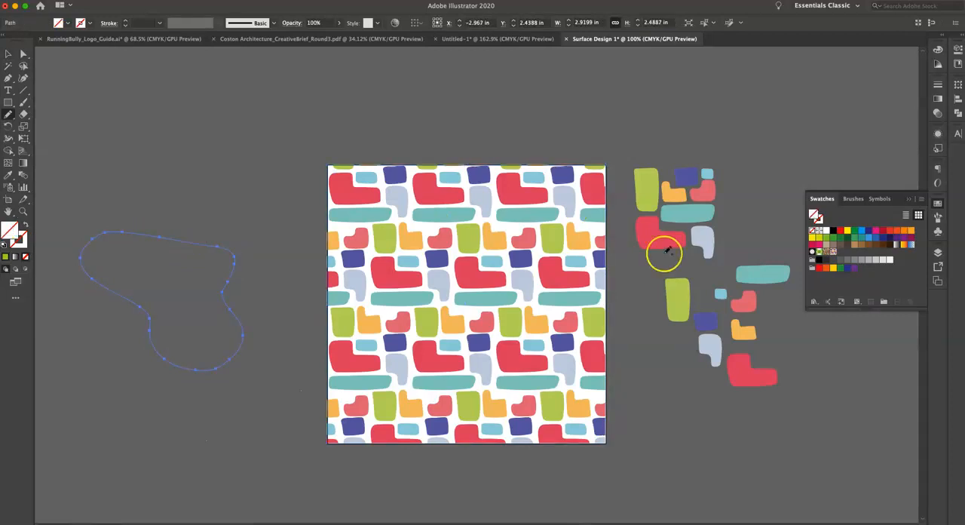
pyautogui.click(833, 252)
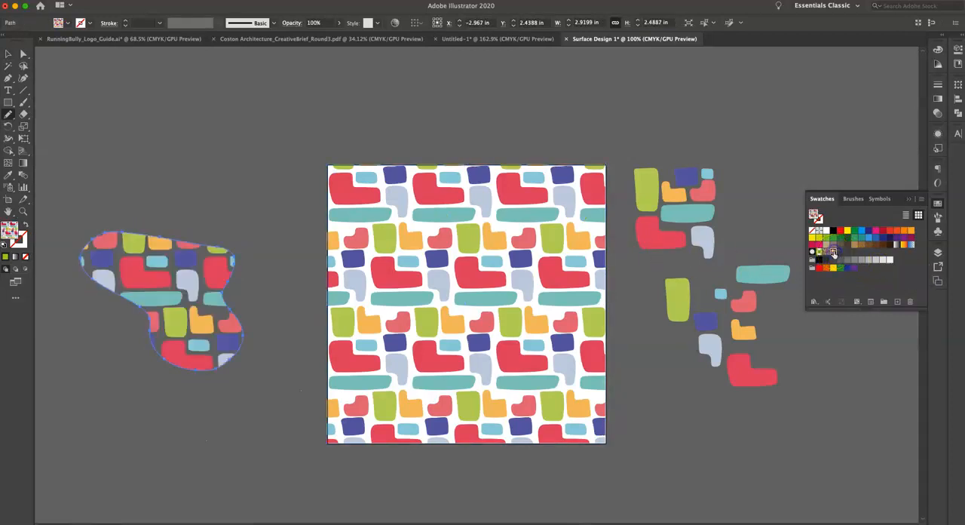
pyautogui.click(272, 187)
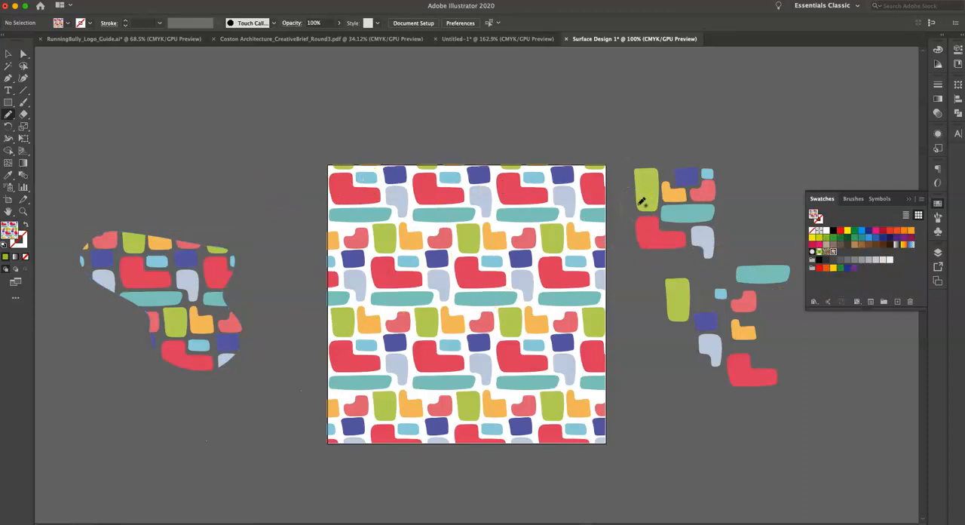
# Delete the pattern-filled freeform blob beside the artboard.
pyautogui.press('v')
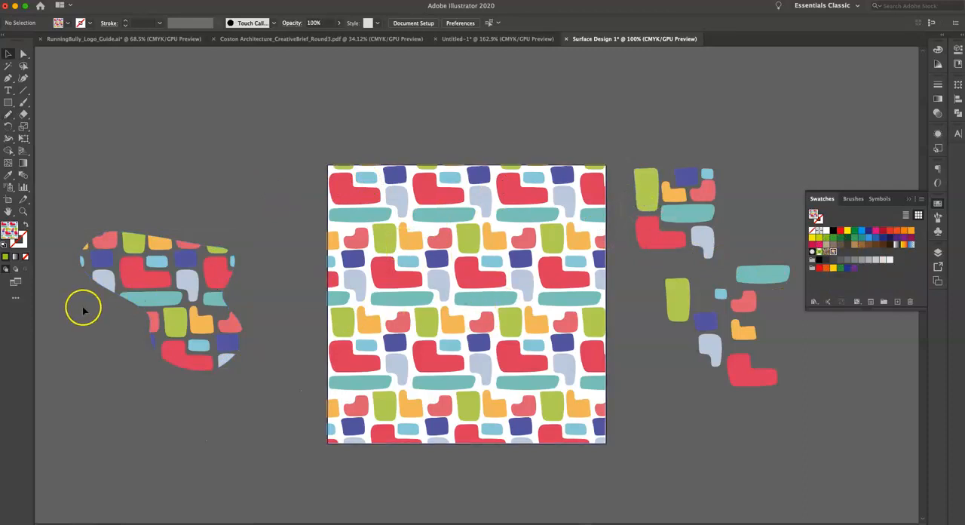
pyautogui.click(187, 290)
pyautogui.press('Delete')
pyautogui.click(189, 305)
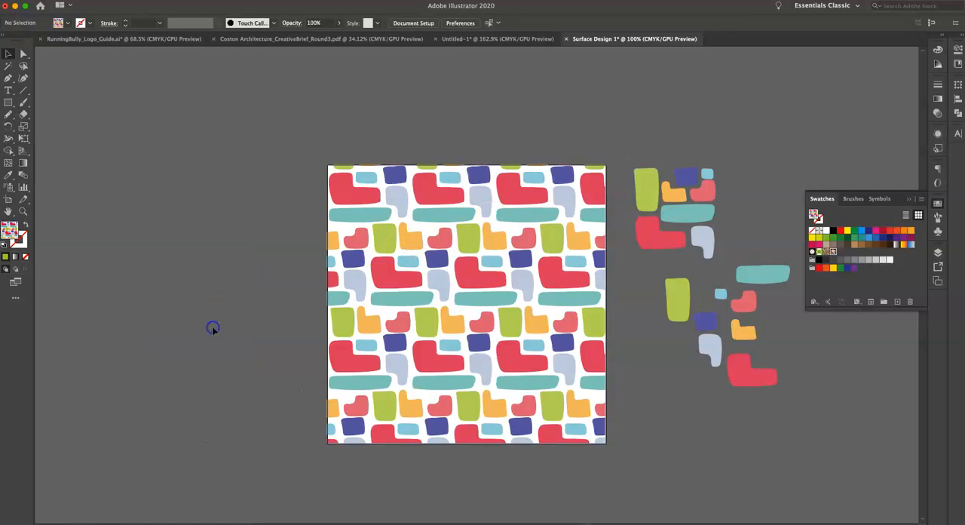
pyautogui.hscroll(6, 212, 326)
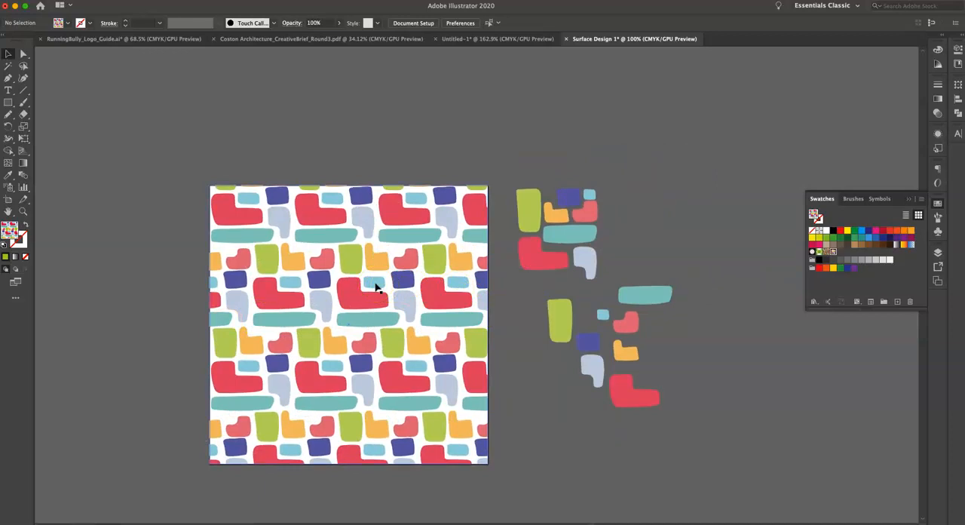
pyautogui.click(422, 278)
pyautogui.scroll(5, 423, 278)
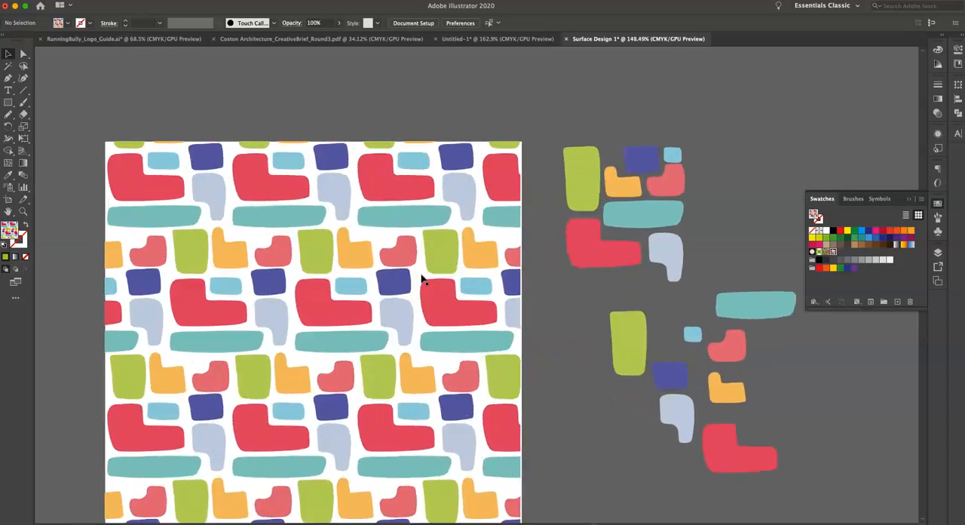
pyautogui.scroll(-2, 423, 278)
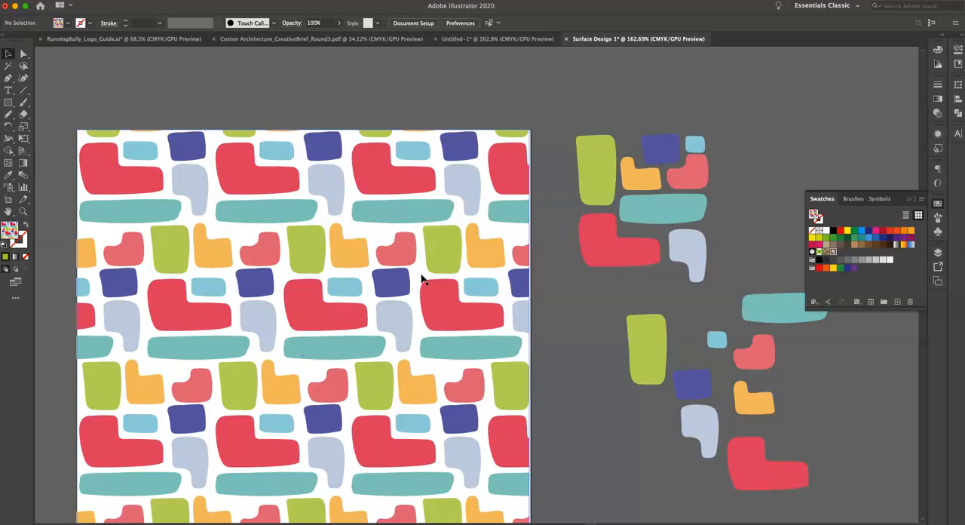
pyautogui.scroll(-5, 422, 279)
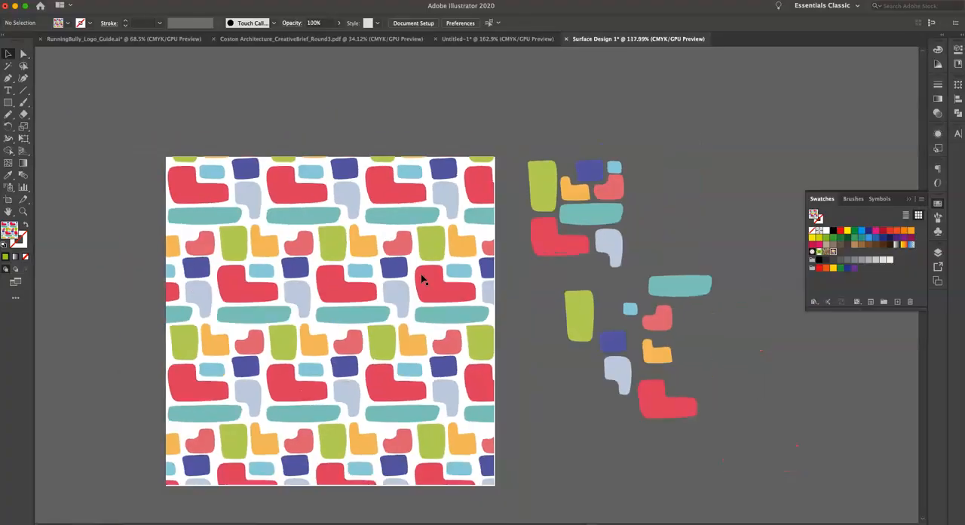
pyautogui.click(409, 131)
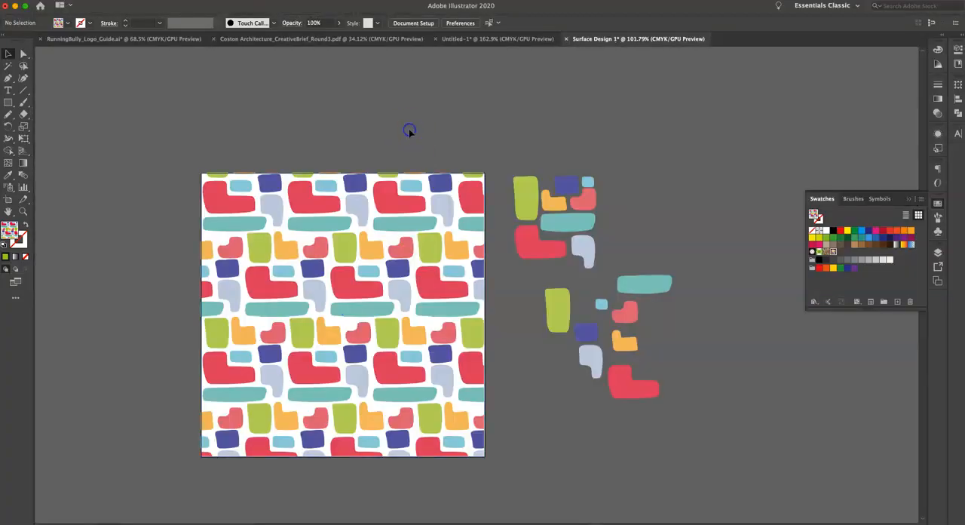
# Save the document to the Desktop as Surface Design 1.ai in Adobe Illustrator format, version Illustrator 2020, with the default options.
pyautogui.click(74, 1)
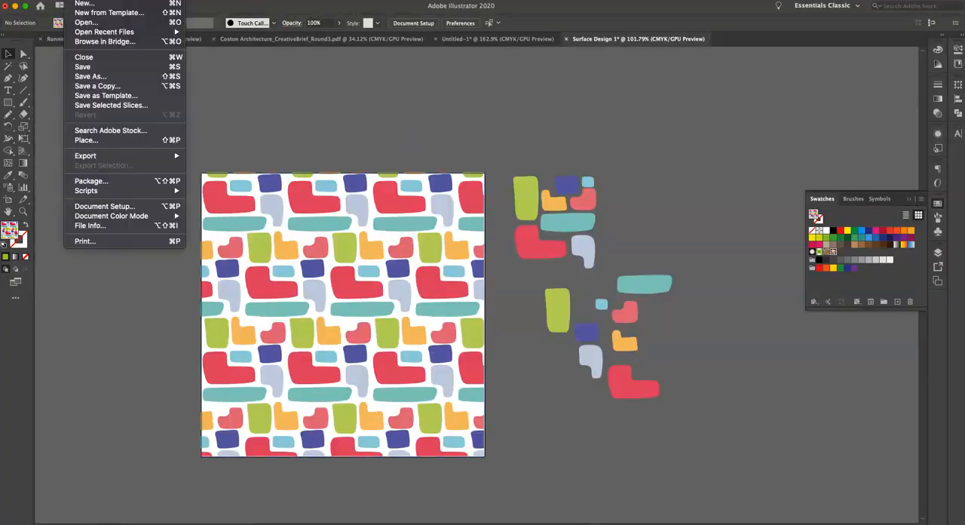
pyautogui.click(90, 76)
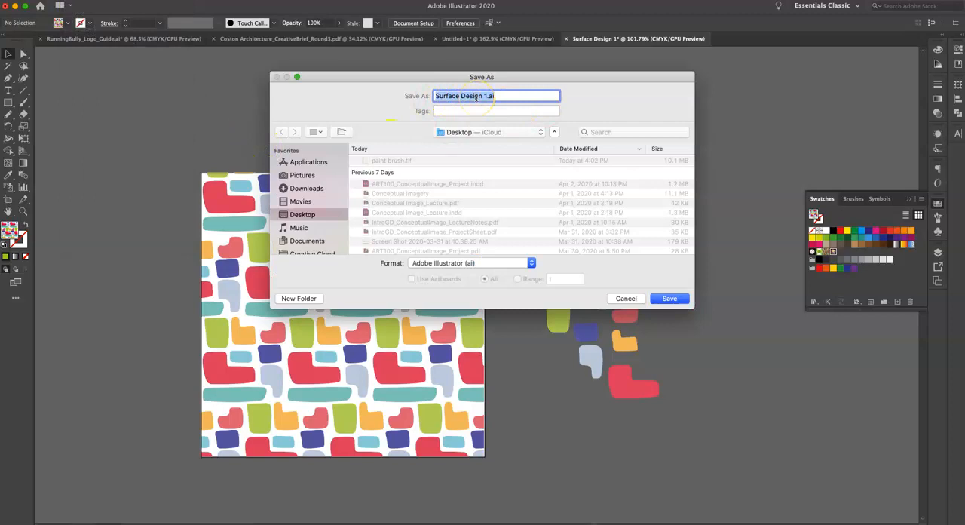
pyautogui.click(673, 298)
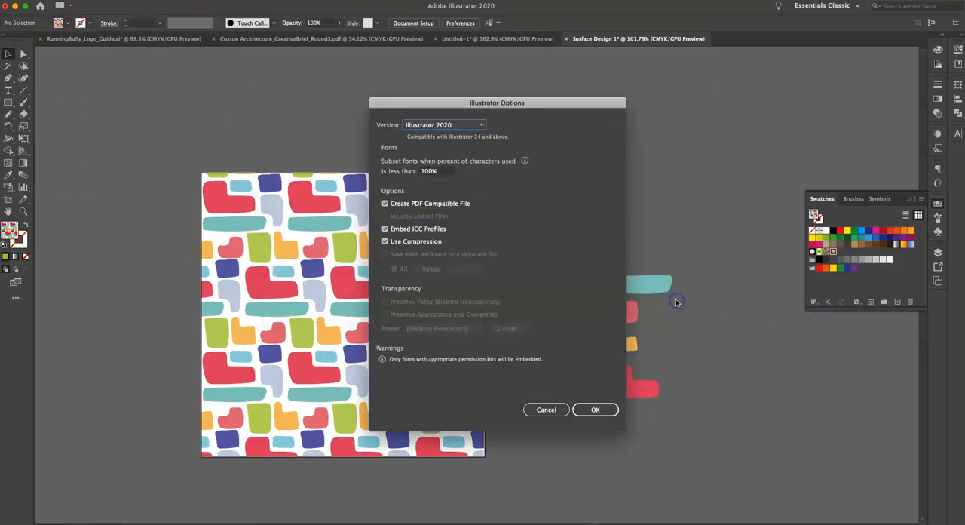
pyautogui.click(590, 409)
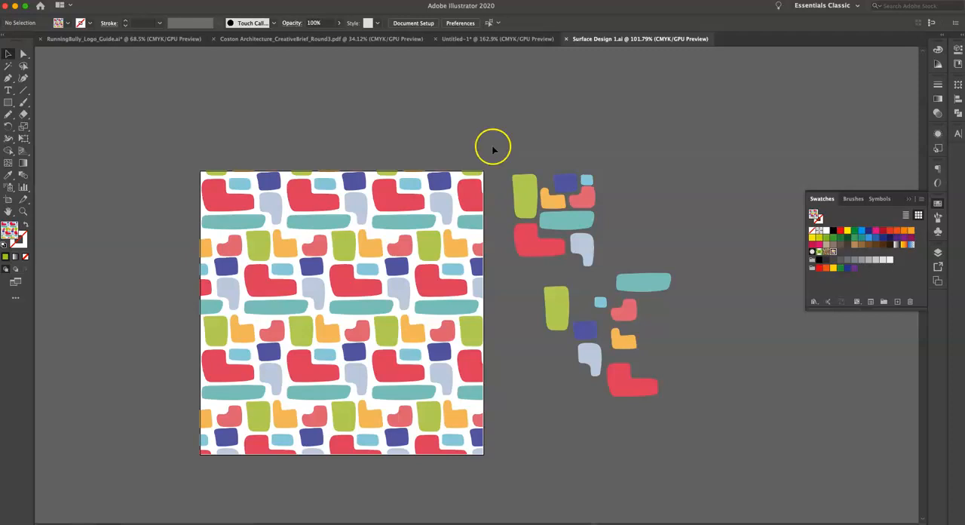
# Switch to Photoshop and examine the painted brush strokes in paint brush.tif, overall and close up.
pyautogui.scroll(-2, 514, 137)
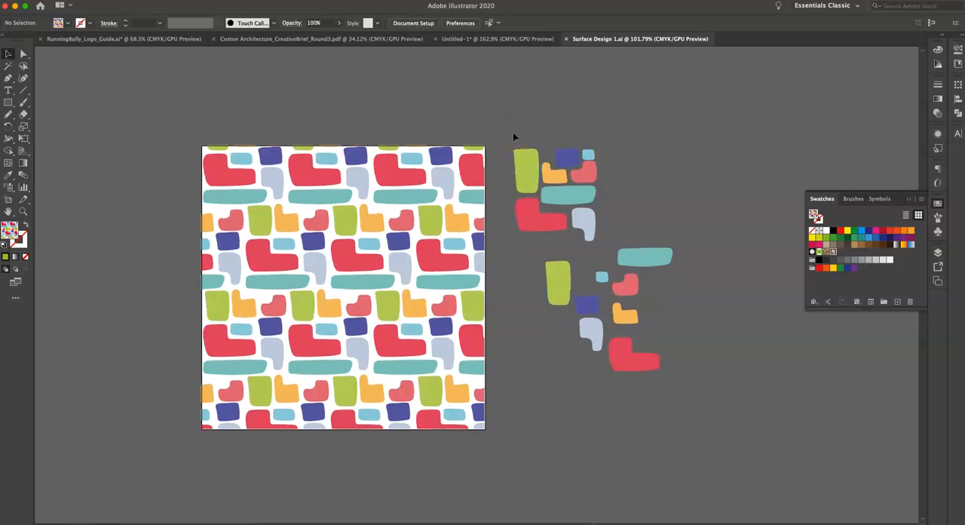
pyautogui.hotkey('ctrl', 'Up')
pyautogui.click(512, 134)
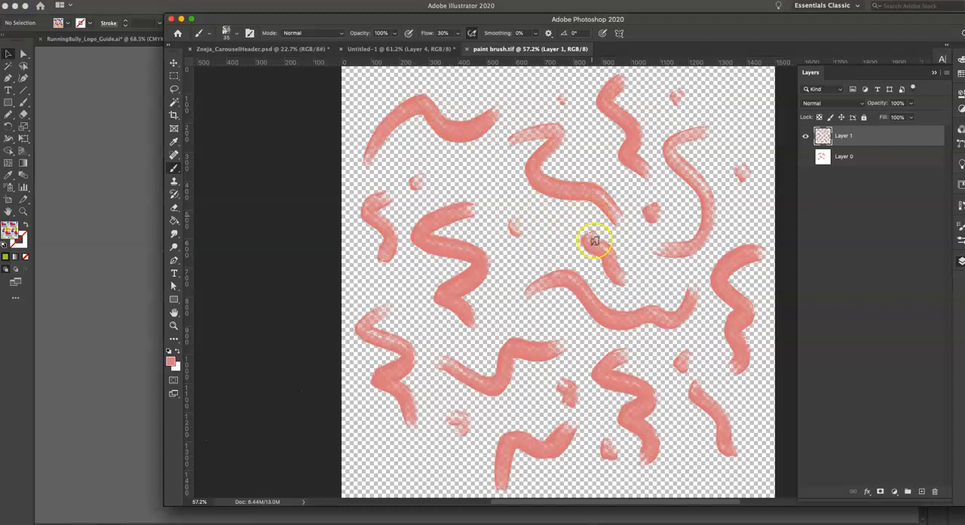
pyautogui.hscroll(5, 532, 204)
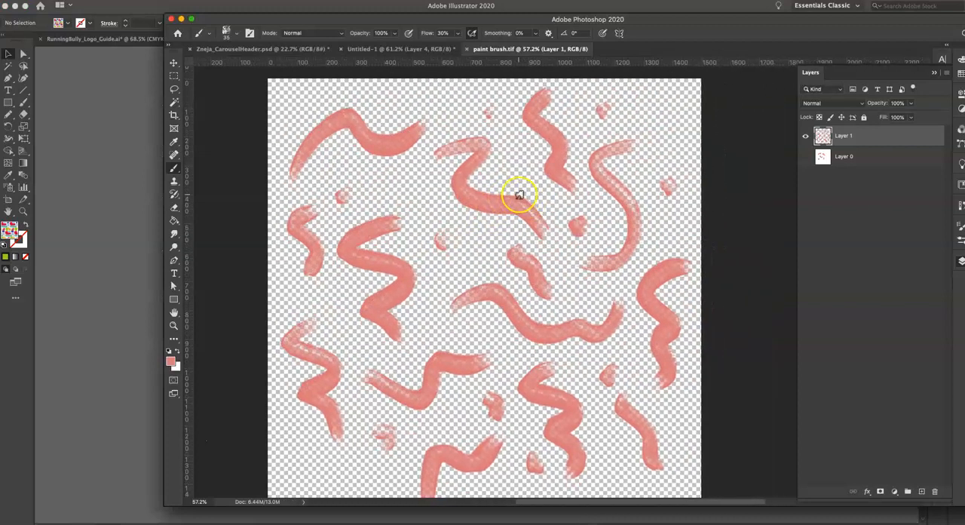
pyautogui.scroll(-1, 519, 194)
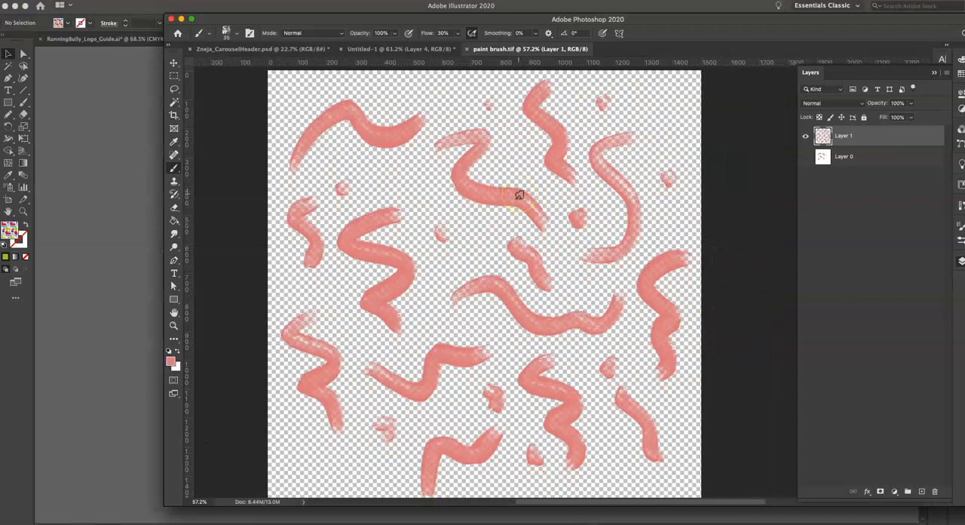
pyautogui.scroll(5, 520, 195)
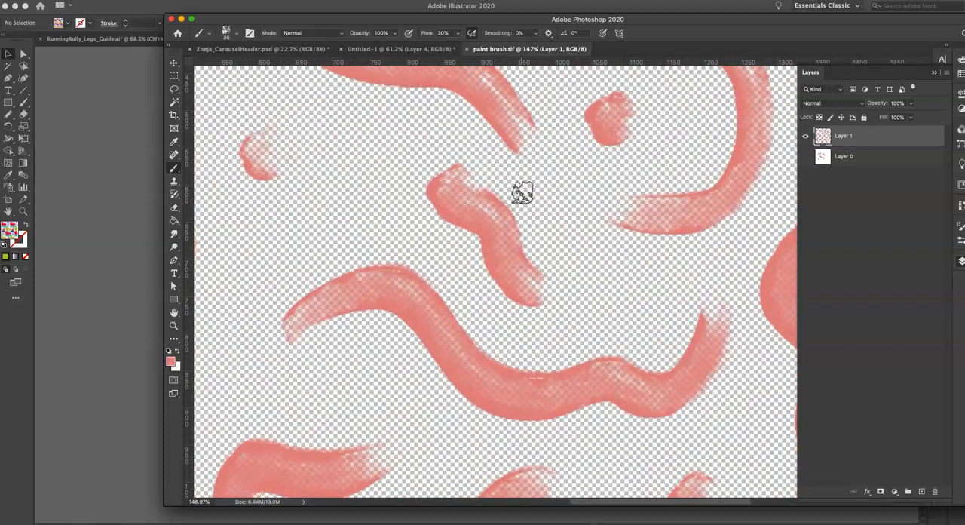
pyautogui.scroll(1, 519, 191)
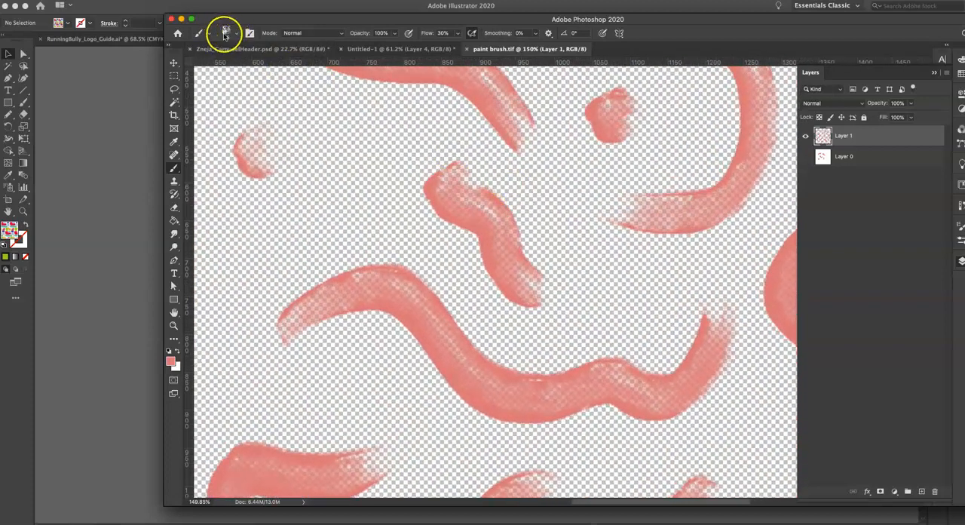
# Look through the available brush presets from Kyle's Inkblock Overlay up to the Dry Media Brushes, keeping the current brush.
pyautogui.click(224, 33)
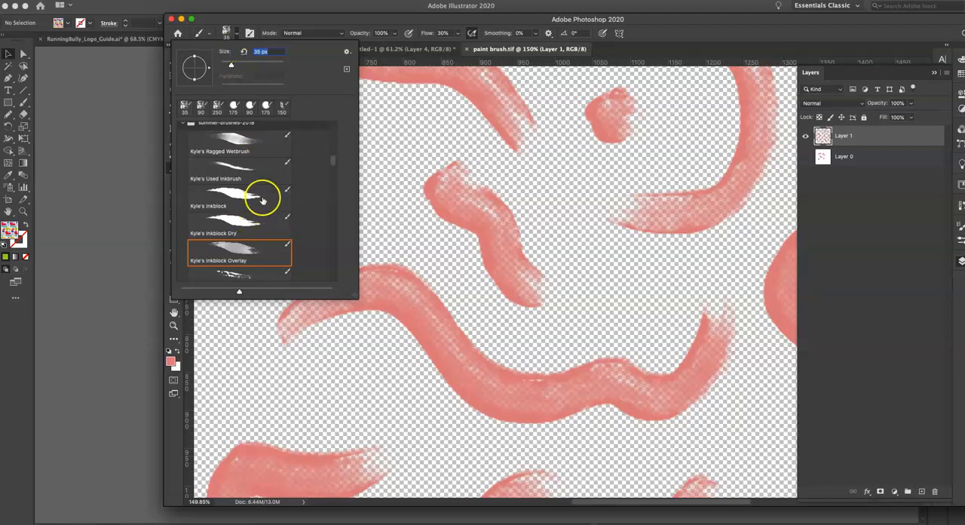
pyautogui.scroll(3, 257, 220)
pyautogui.scroll(6, 257, 220)
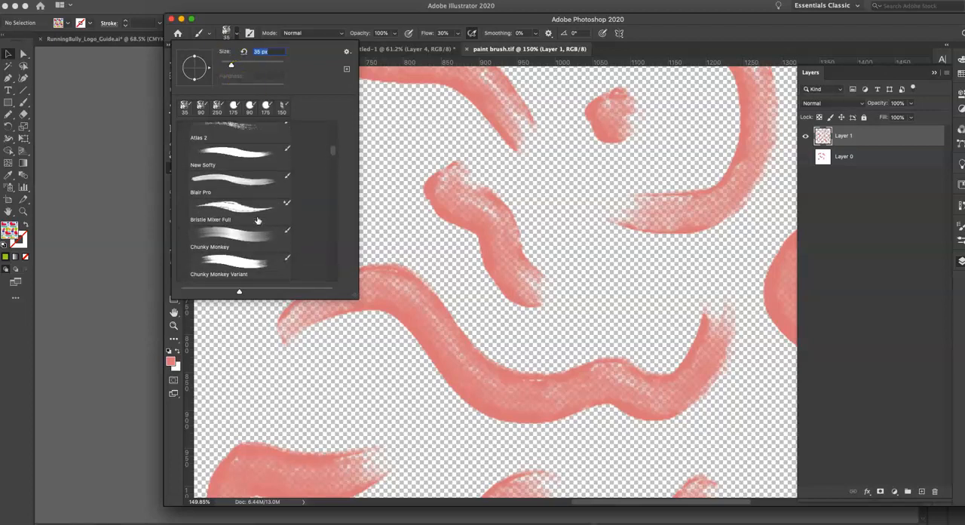
pyautogui.scroll(6, 257, 220)
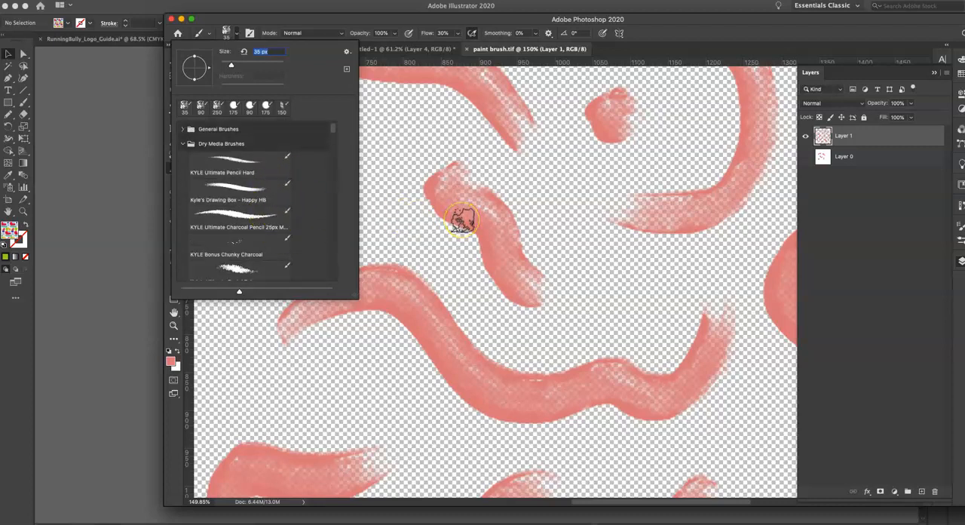
pyautogui.click(391, 22)
pyautogui.scroll(-4, 412, 219)
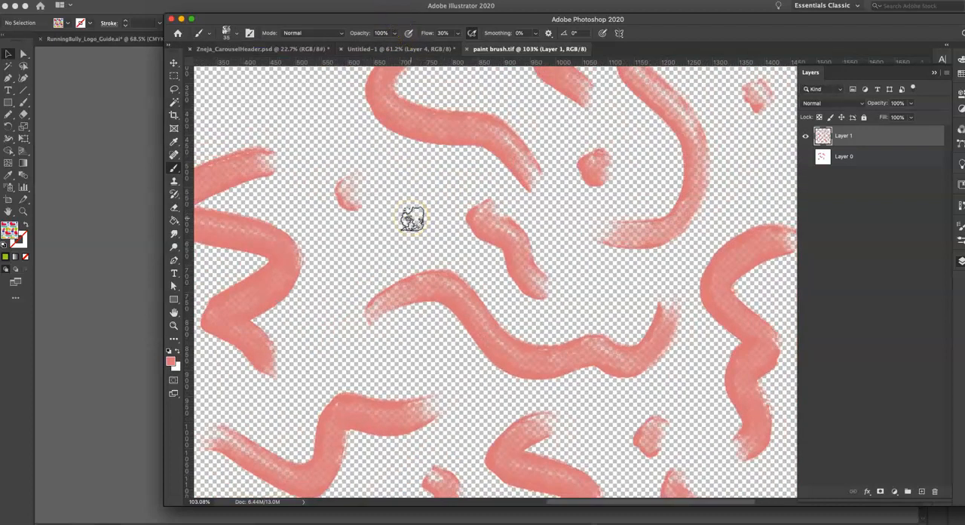
pyautogui.scroll(-4, 412, 218)
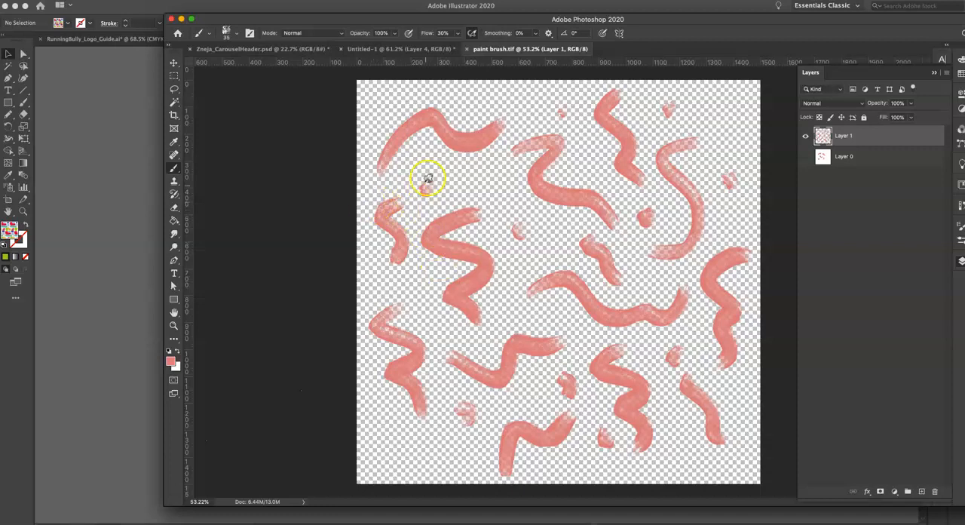
# Save the artwork over paint brush.tif on the Desktop as a layered TIFF with no image compression, saved transparency and RLE layer compression.
pyautogui.click(75, 0)
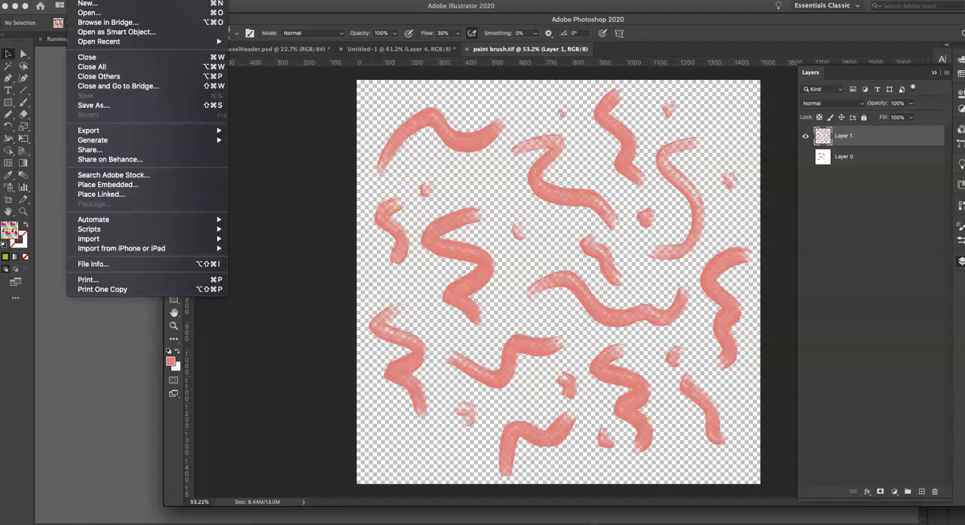
pyautogui.click(99, 104)
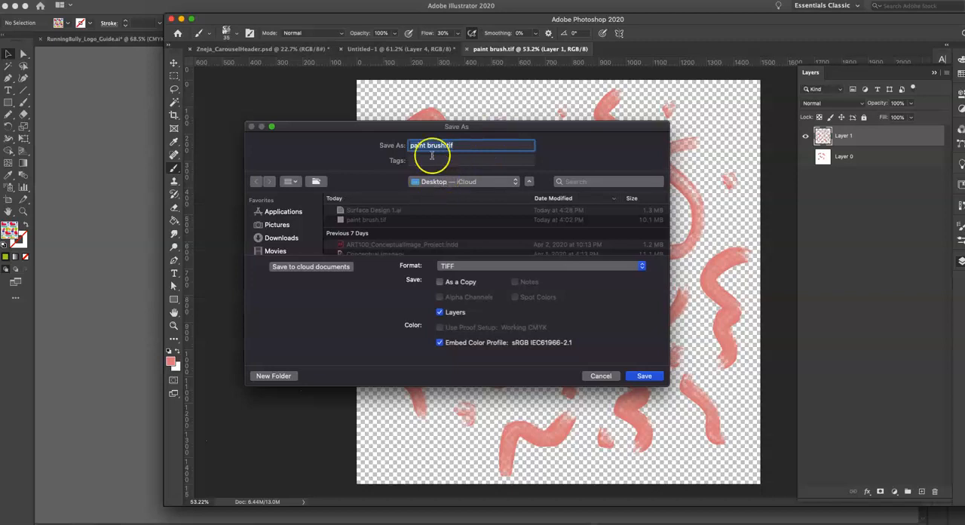
pyautogui.click(521, 263)
pyautogui.click(463, 263)
pyautogui.click(645, 374)
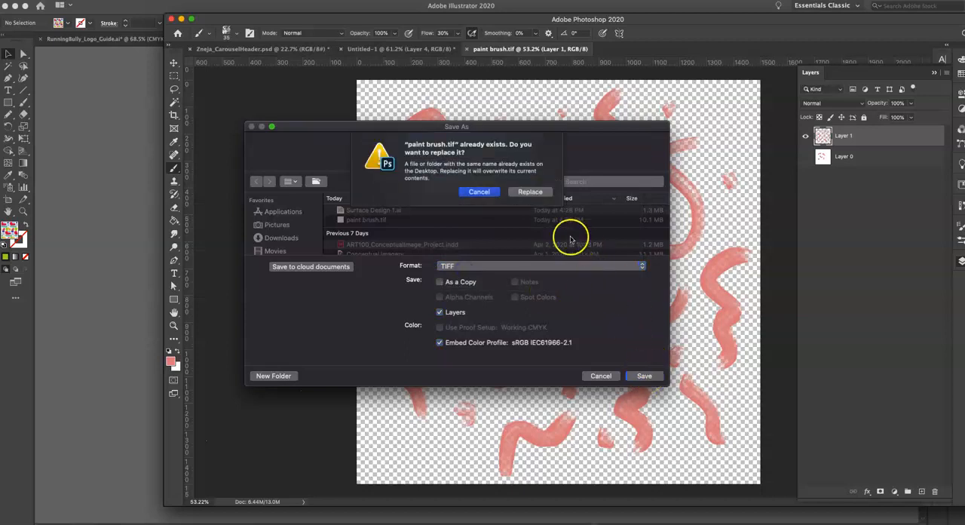
pyautogui.click(532, 192)
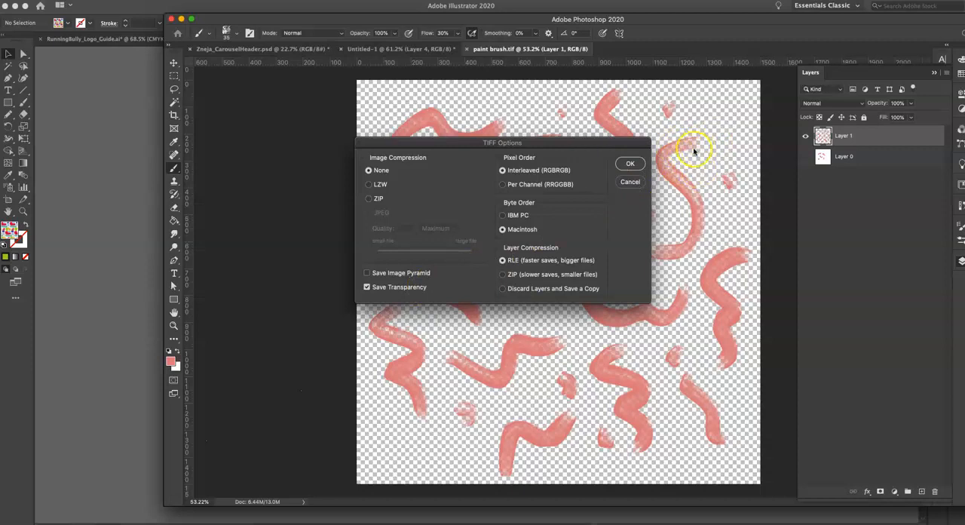
pyautogui.click(630, 164)
pyautogui.click(631, 165)
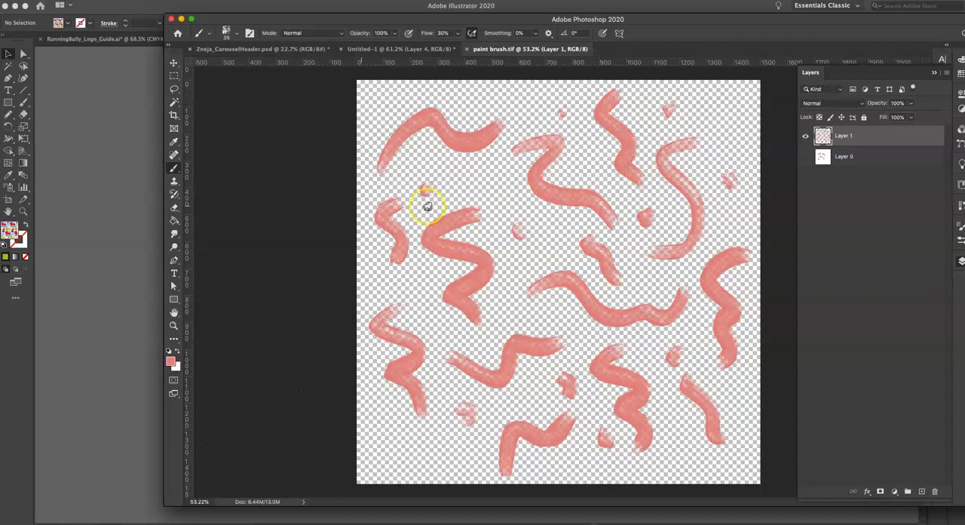
# Switch back to Illustrator and place paint brush.tif from the Desktop as a linked image beside the loose shapes right of the artboard.
pyautogui.click(117, 201)
pyautogui.click(442, 107)
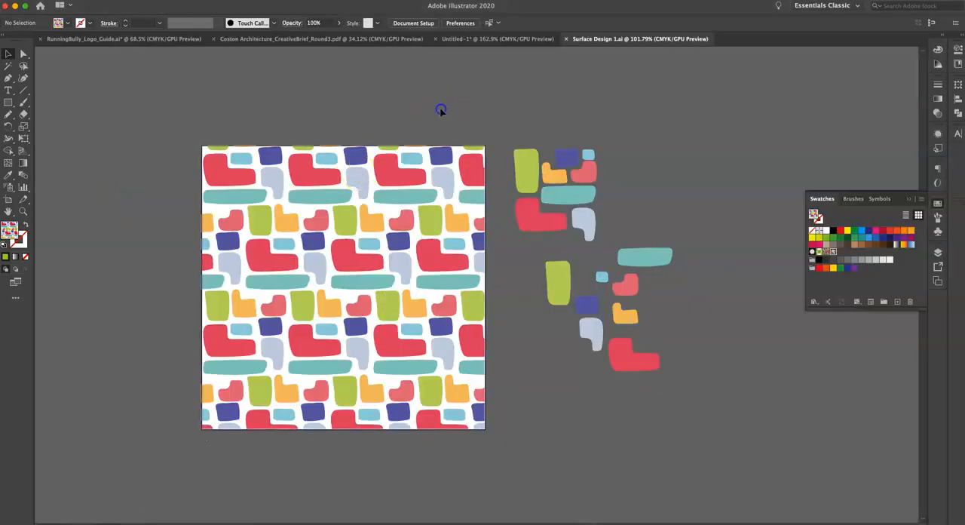
pyautogui.click(413, 218)
pyautogui.click(73, 0)
pyautogui.click(94, 141)
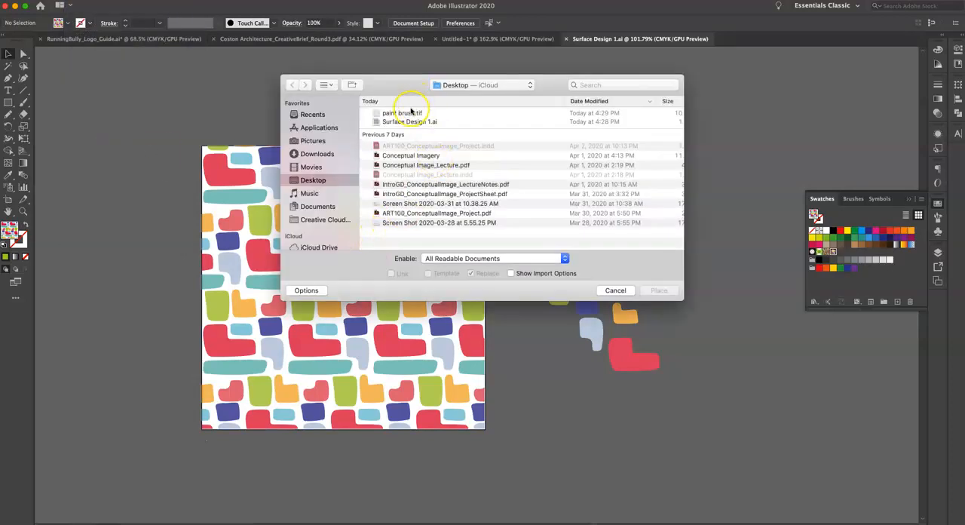
pyautogui.click(411, 112)
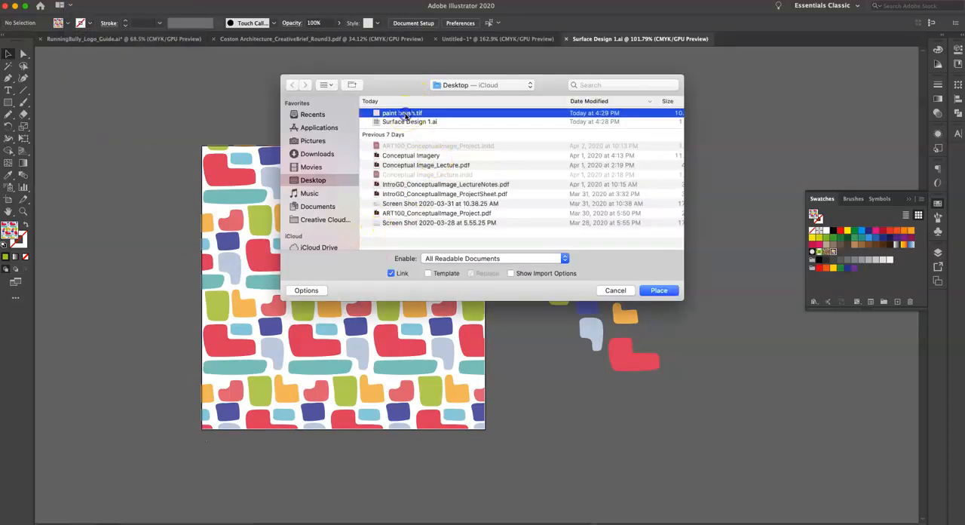
pyautogui.click(650, 291)
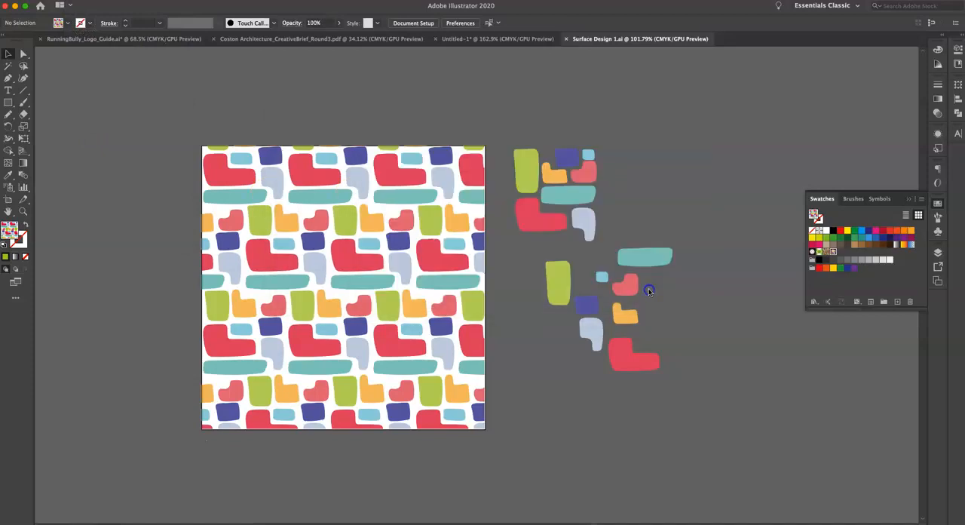
pyautogui.click(701, 311)
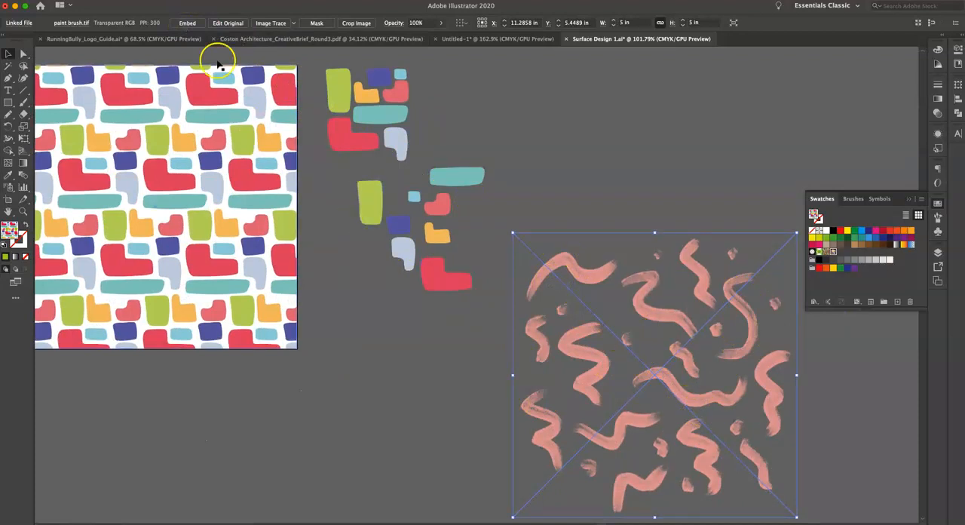
# Embed the placed brush-stroke image with its layers converted to objects, and scale it down proportionally to about 1.79 by 1.79 in.
pyautogui.click(188, 24)
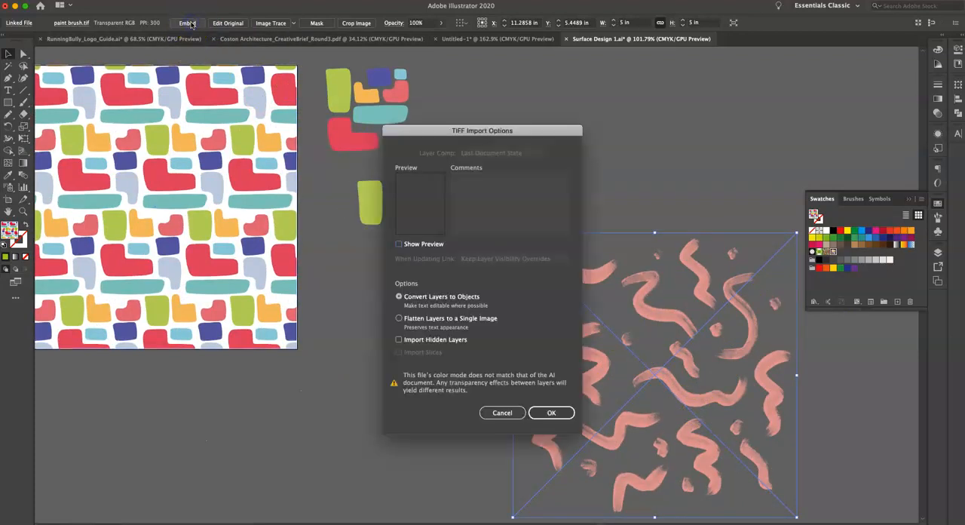
pyautogui.click(552, 413)
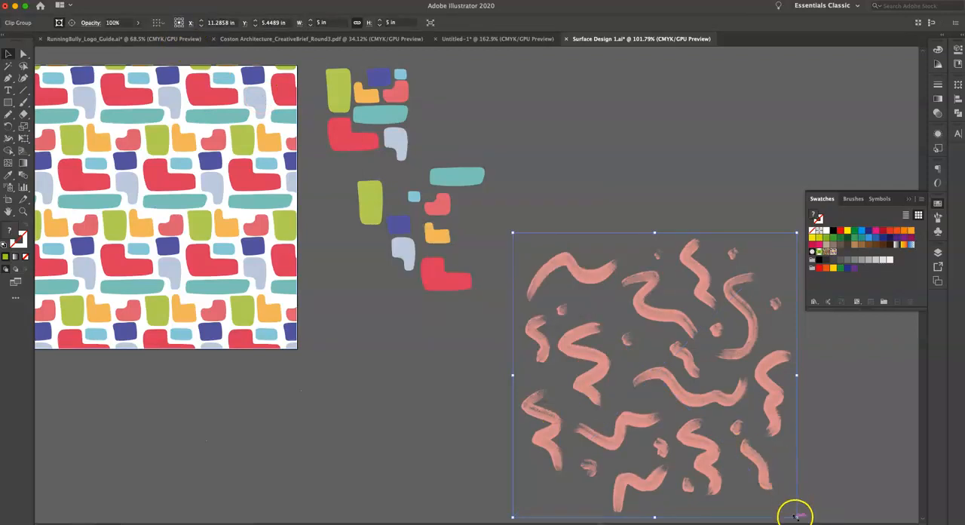
pyautogui.moveTo(796, 516); pyautogui.dragTo(615, 342)
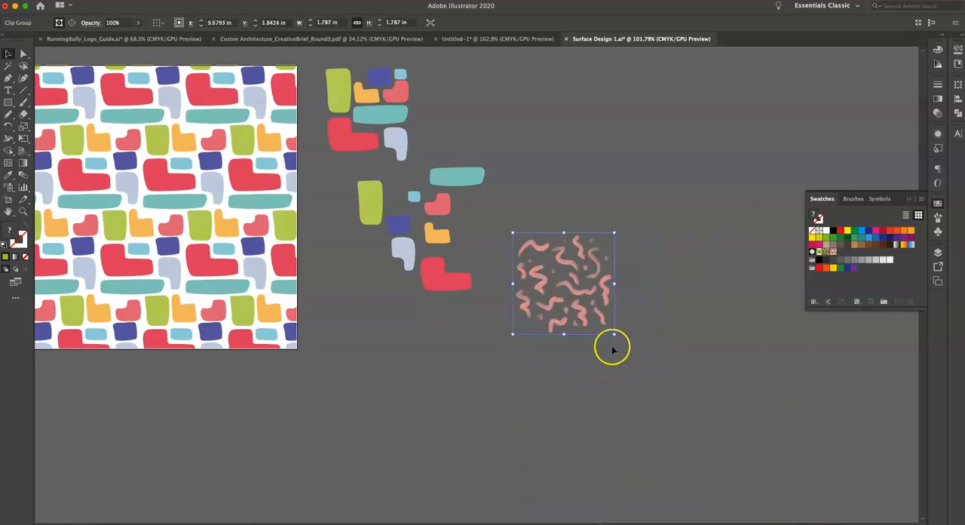
# Make a new pattern from the scaled brush-stroke image right of the loose shapes.
pyautogui.click(613, 356)
pyautogui.click(563, 305)
pyautogui.hscroll(-5, 388, 357)
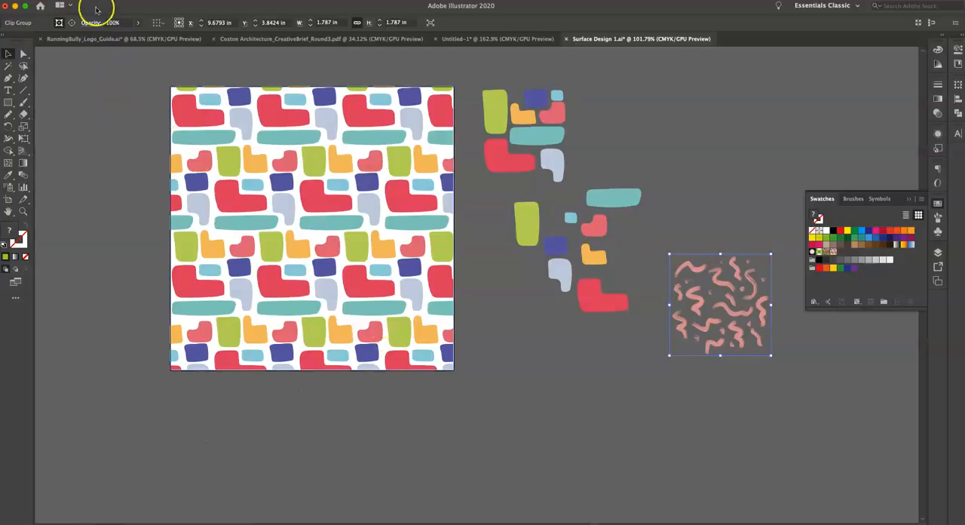
pyautogui.click(121, 1)
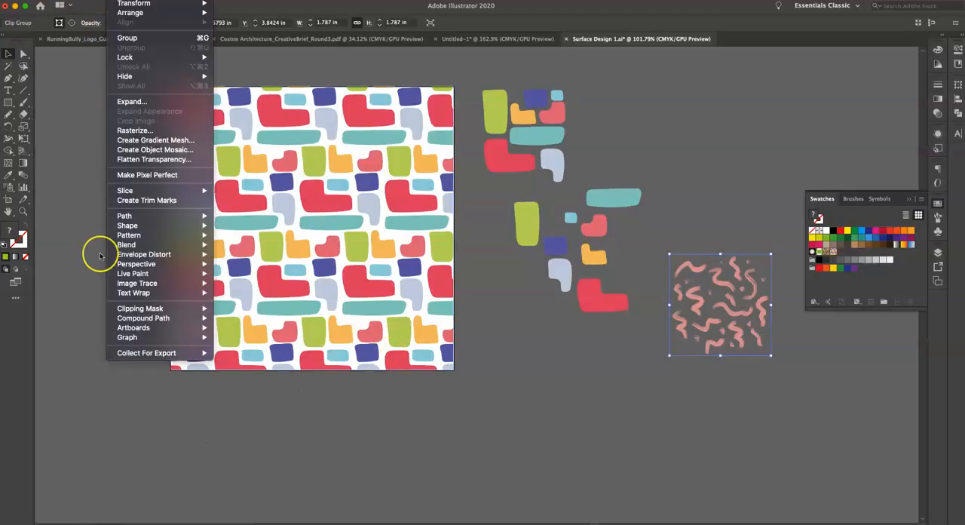
pyautogui.moveTo(129, 233)
pyautogui.click(229, 238)
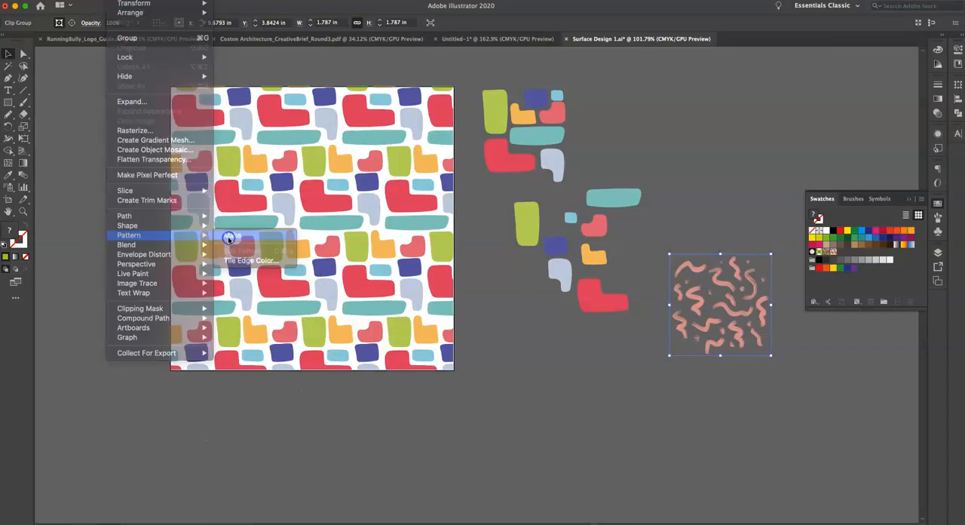
pyautogui.click(581, 287)
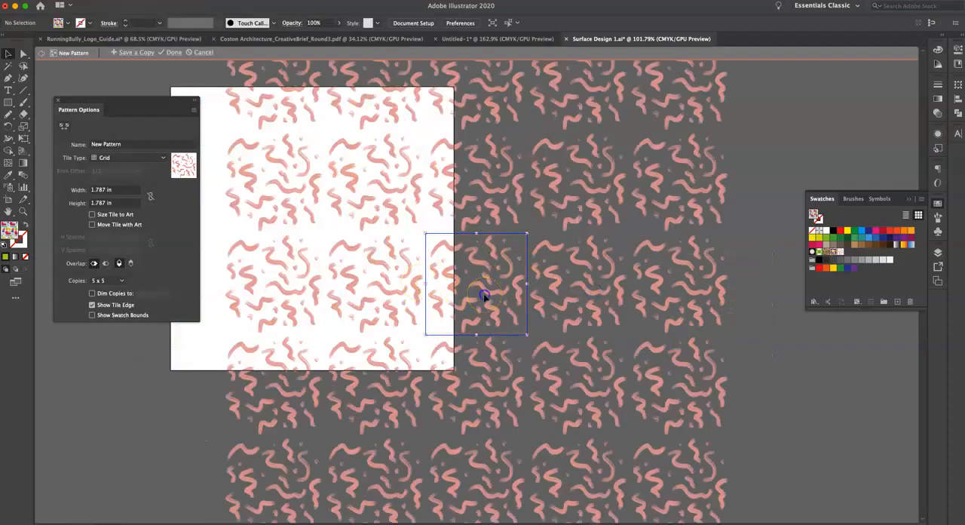
# Set the pattern's tile type to Brick by Column and enlarge the brush-stroke artwork to about 1.97 by 1.90 in.
pyautogui.click(484, 296)
pyautogui.scroll(4, 485, 298)
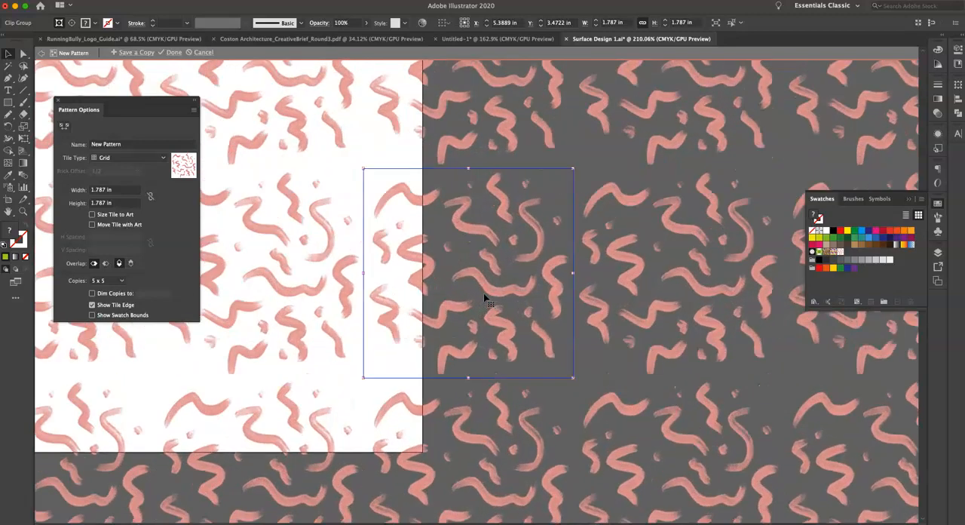
pyautogui.click(122, 157)
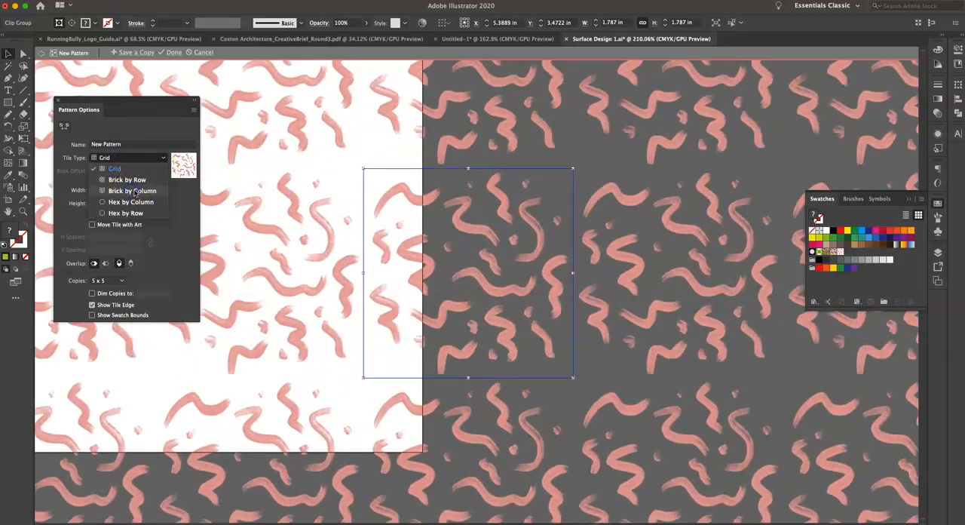
pyautogui.click(134, 191)
pyautogui.moveTo(572, 167); pyautogui.dragTo(586, 161)
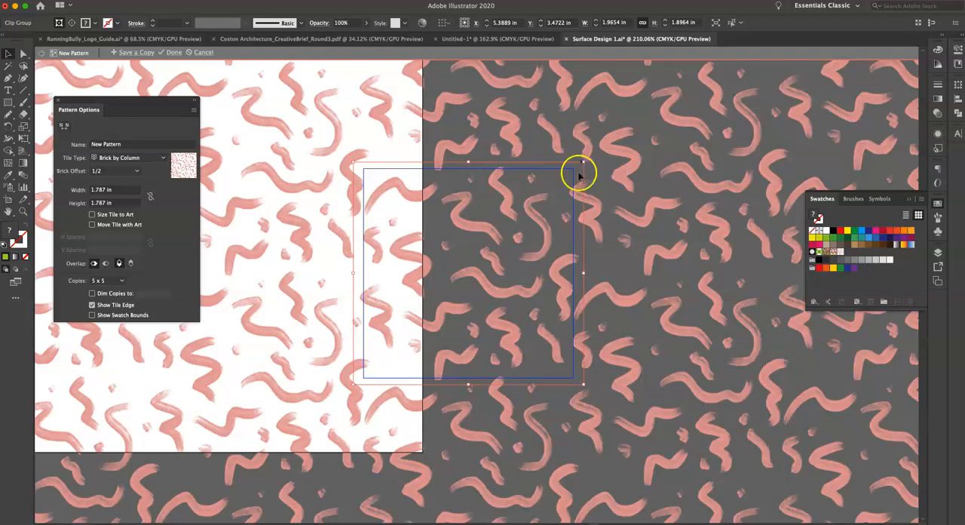
pyautogui.scroll(-5, 618, 317)
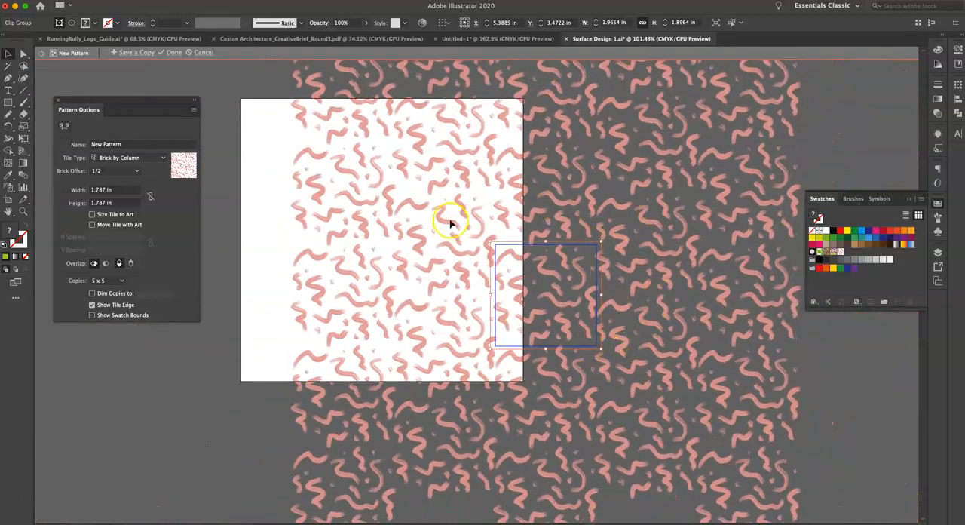
pyautogui.scroll(4, 484, 318)
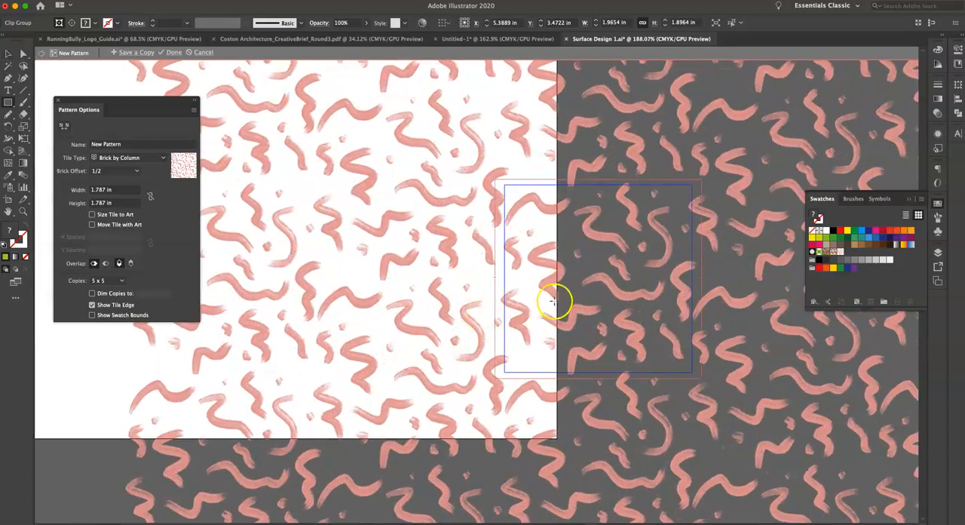
pyautogui.moveTo(544, 300)
pyautogui.mouseDown()
pyautogui.moveTo(524, 303)
pyautogui.moveTo(517, 339)
pyautogui.mouseUp()
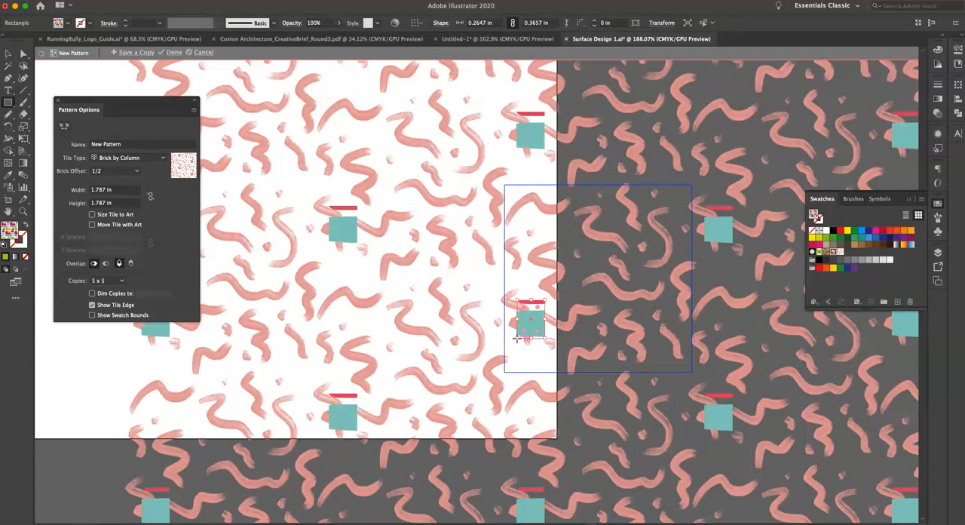
pyautogui.scroll(2, 517, 339)
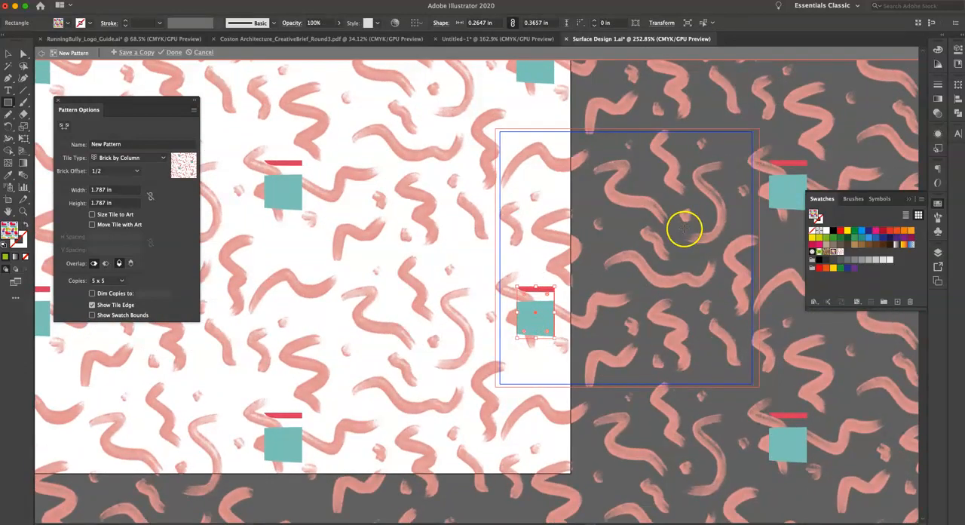
pyautogui.press('super+z')
# Draw a closed freehand blob about 0.44 by 0.57 in near the tile's lower-left corner, fill it CMYK Yellow and send it behind the strokes.
pyautogui.press('n')
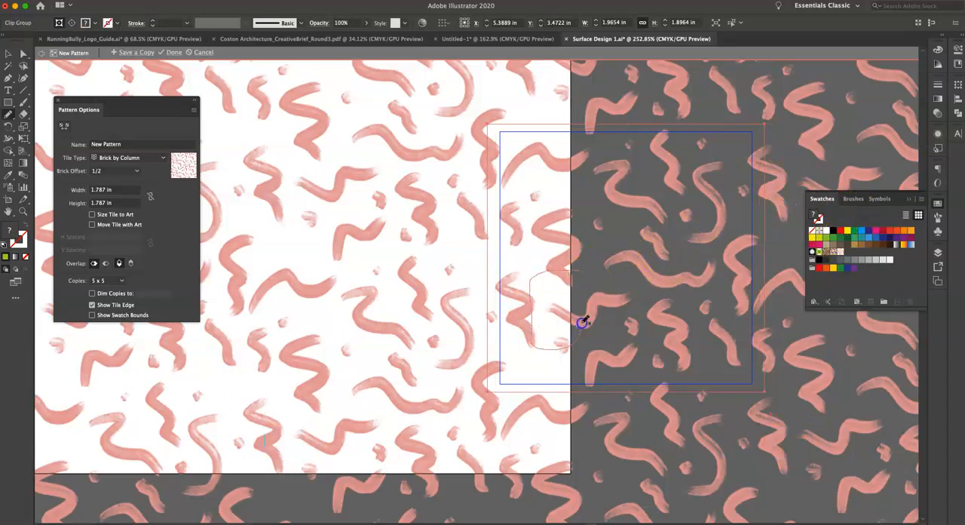
pyautogui.moveTo(581, 271); pyautogui.dragTo(579, 270)
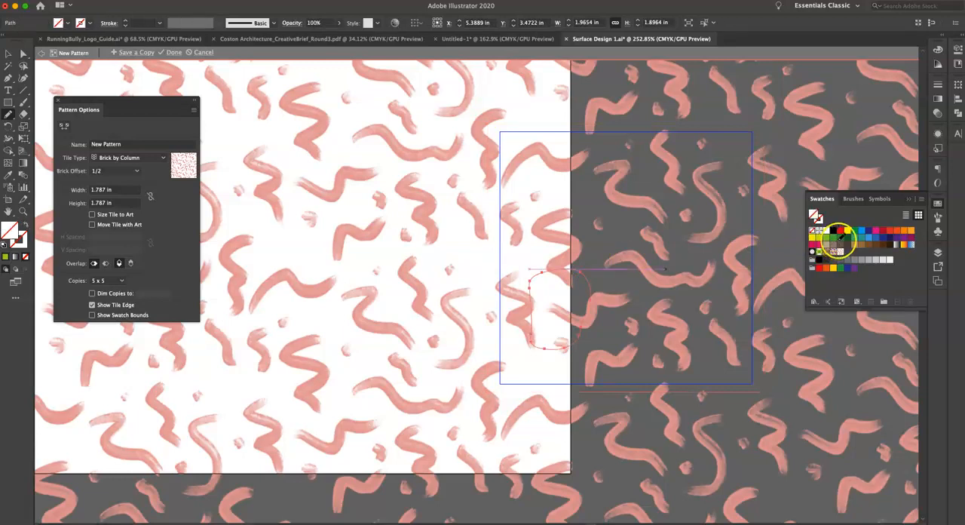
pyautogui.click(847, 230)
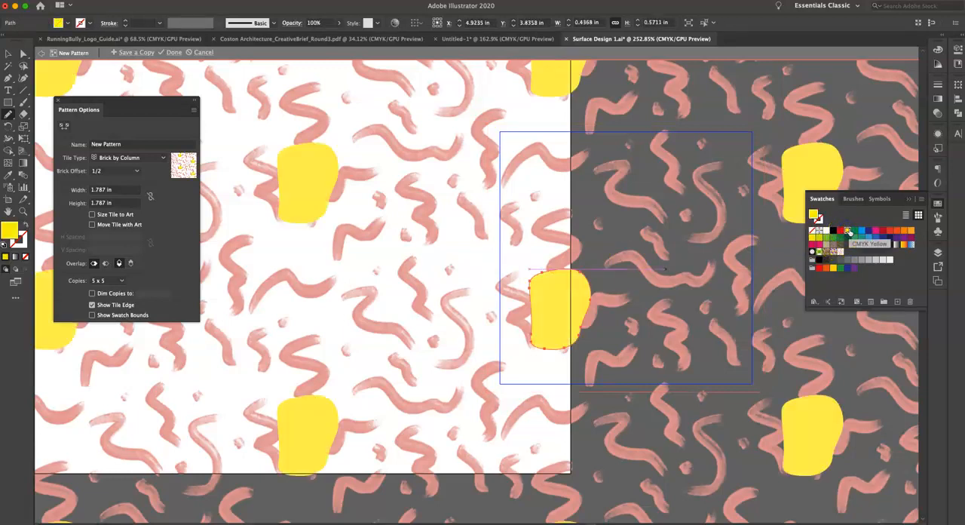
pyautogui.press('super+shift+bracketleft')
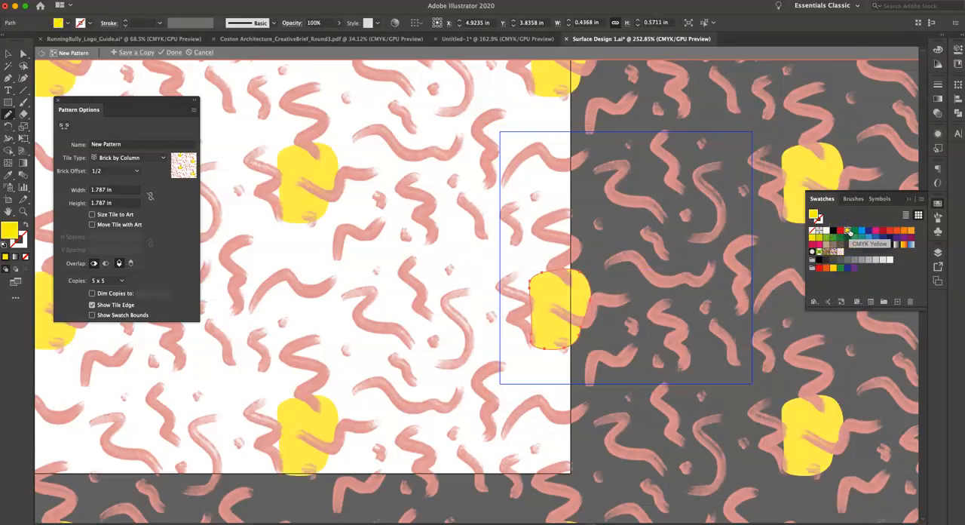
pyautogui.press('v')
pyautogui.moveTo(563, 291); pyautogui.dragTo(651, 229)
pyautogui.press('super+z')
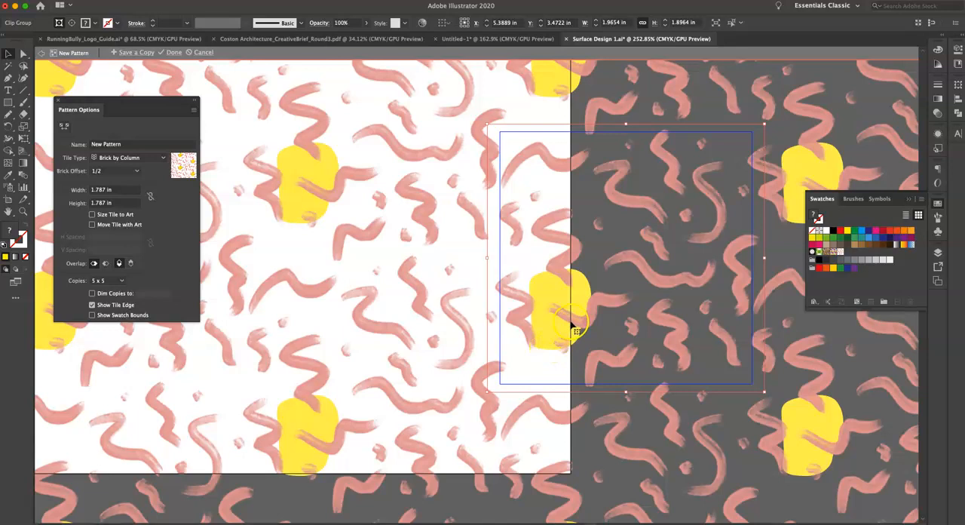
pyautogui.click(571, 322)
pyautogui.moveTo(561, 299); pyautogui.dragTo(655, 250)
pyautogui.press('super+z')
# Draw a CMYK Yellow blob about 0.37 by 0.47 in behind the strokes in the tile's upper half, and finish editing the pattern.
pyautogui.moveTo(651, 190)
pyautogui.mouseDown()
pyautogui.moveTo(628, 203)
pyautogui.moveTo(642, 240)
pyautogui.moveTo(677, 246)
pyautogui.moveTo(674, 203)
pyautogui.moveTo(651, 188)
pyautogui.mouseUp()
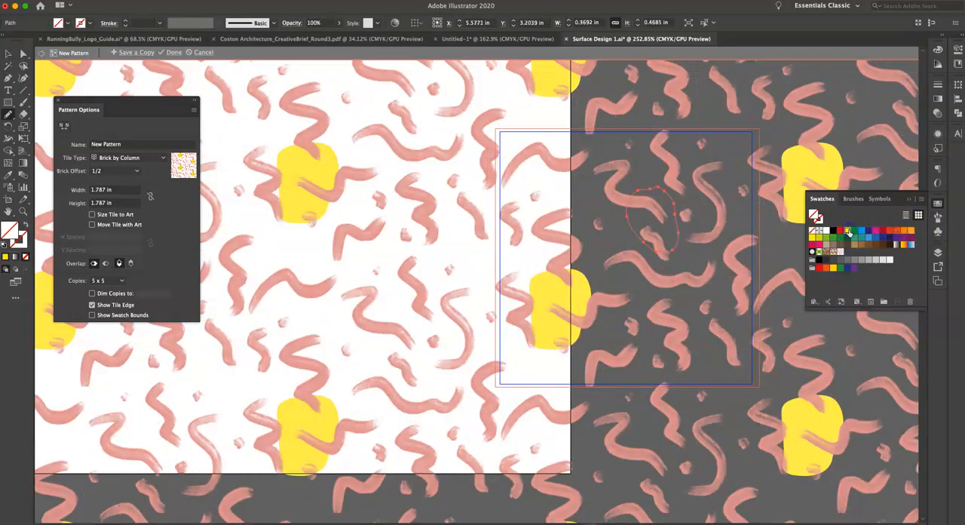
pyautogui.click(848, 231)
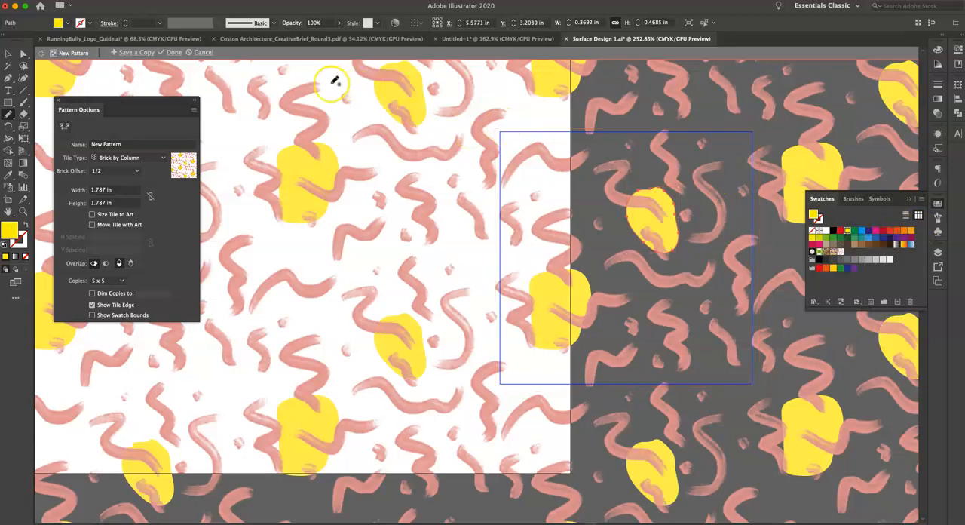
pyautogui.click(174, 53)
# Select the retro-patterned square on the artboard.
pyautogui.press('v')
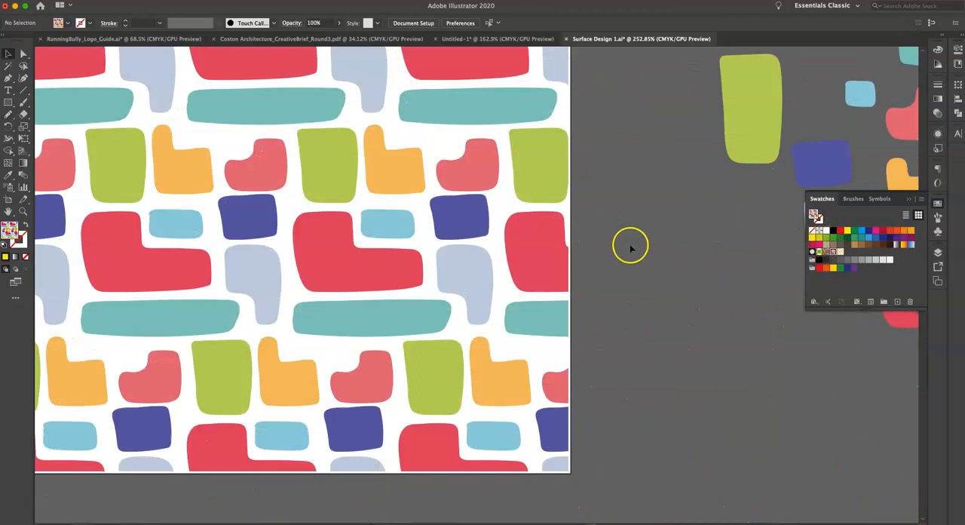
pyautogui.scroll(-3, 470, 261)
pyautogui.click(470, 261)
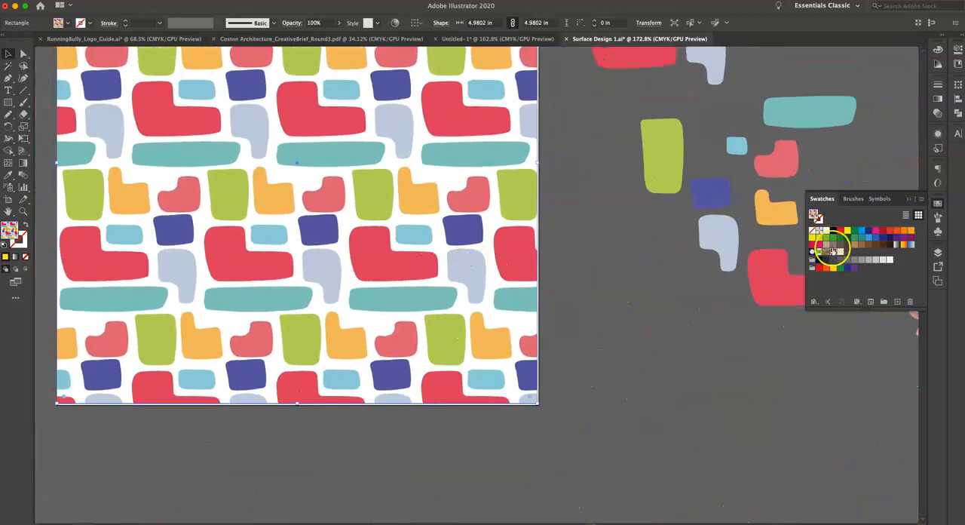